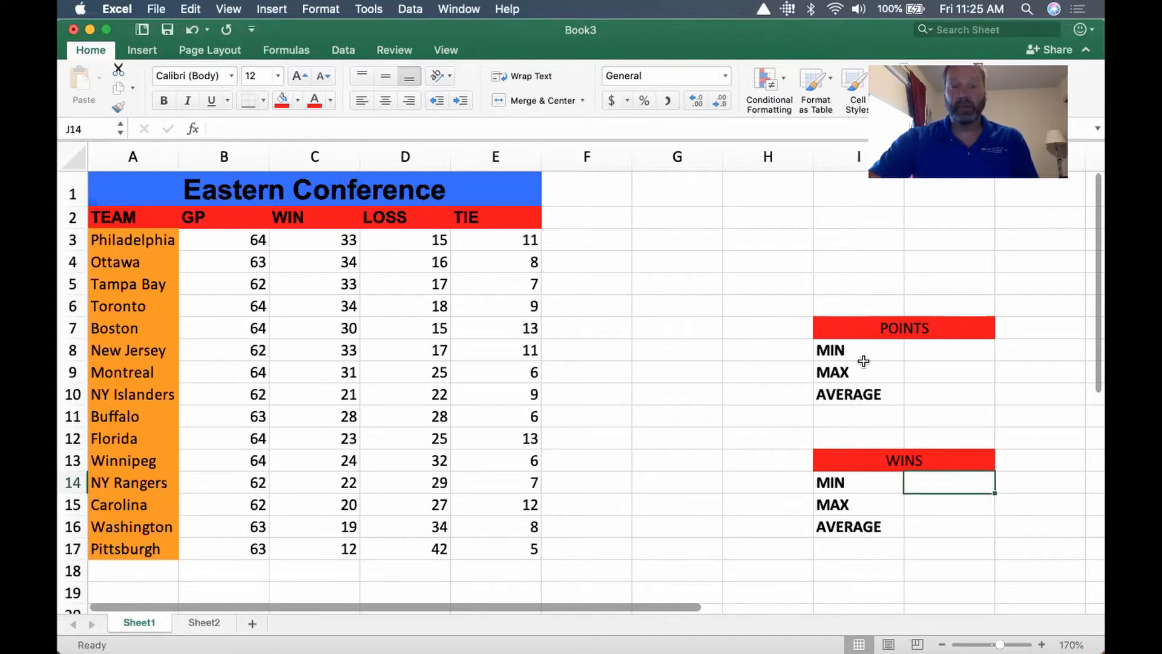
On Sheet2, enter a MIN formula in cell A6 that finds the smallest value in A2:A5
{"action": "left_click", "coordinate": [202, 624]}
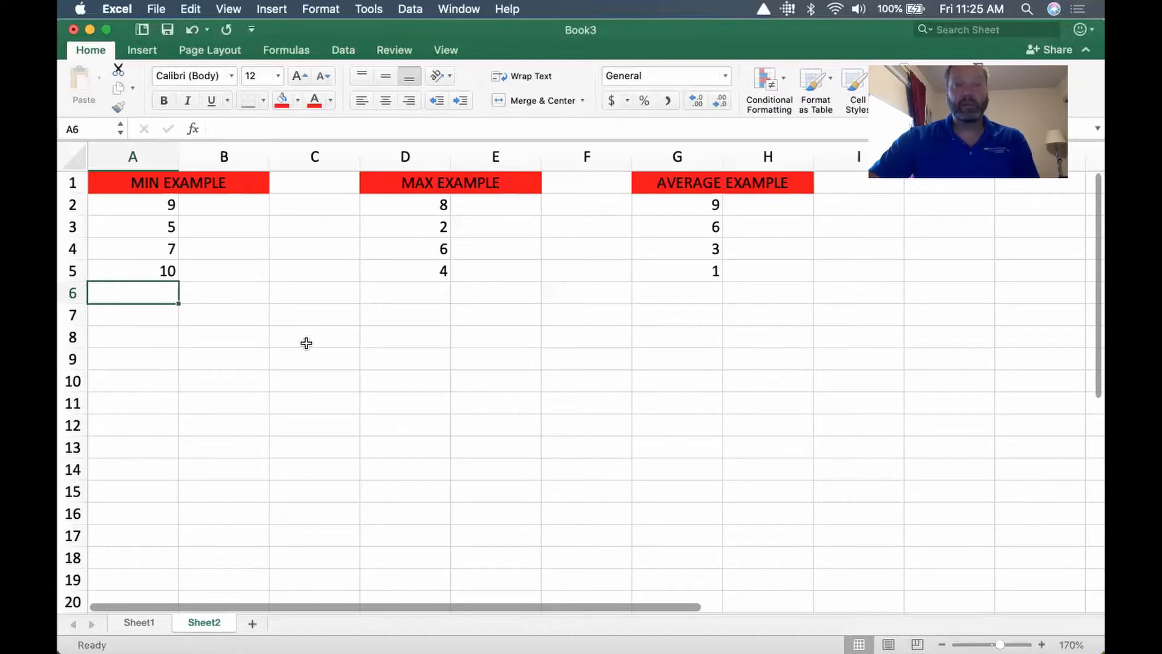
{"action": "left_click", "coordinate": [1040, 643]}
{"action": "left_click", "coordinate": [1039, 643]}
{"action": "left_click", "coordinate": [1039, 643]}
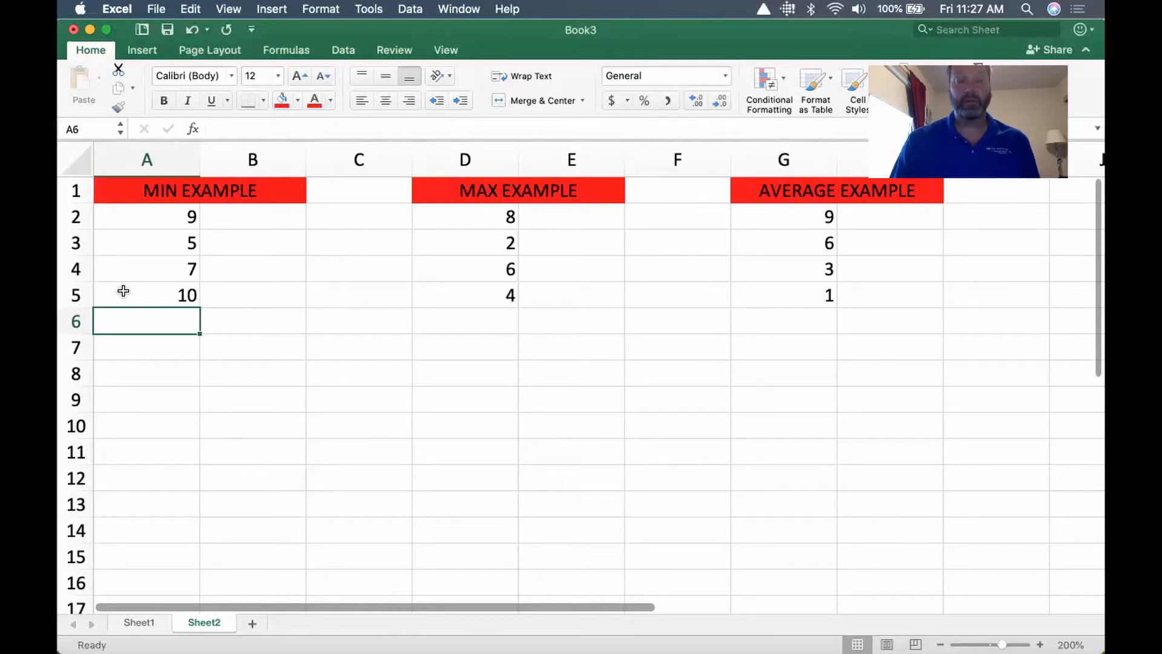
{"action": "type", "text": "="}
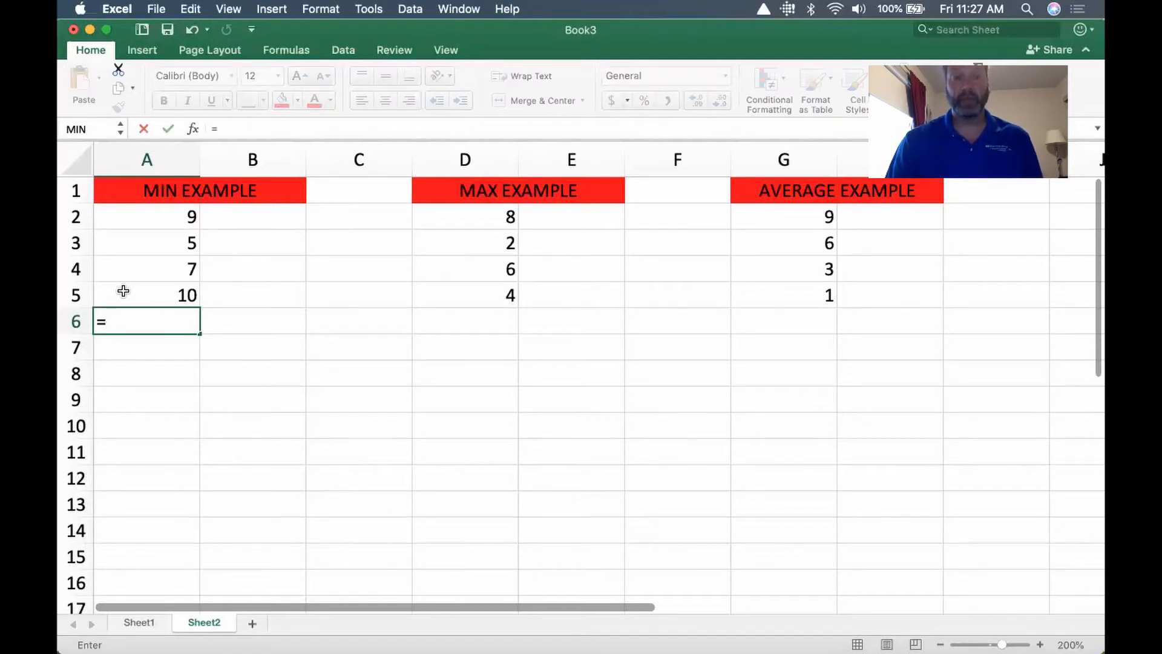
{"action": "type", "text": "min"}
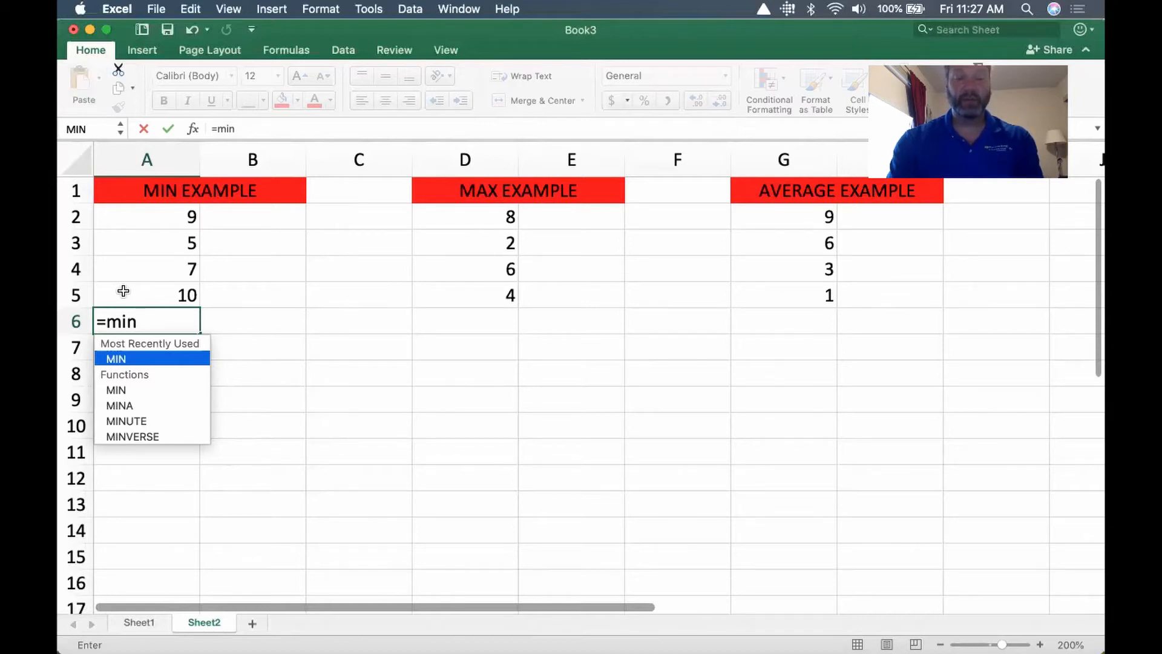
{"action": "type", "text": "("}
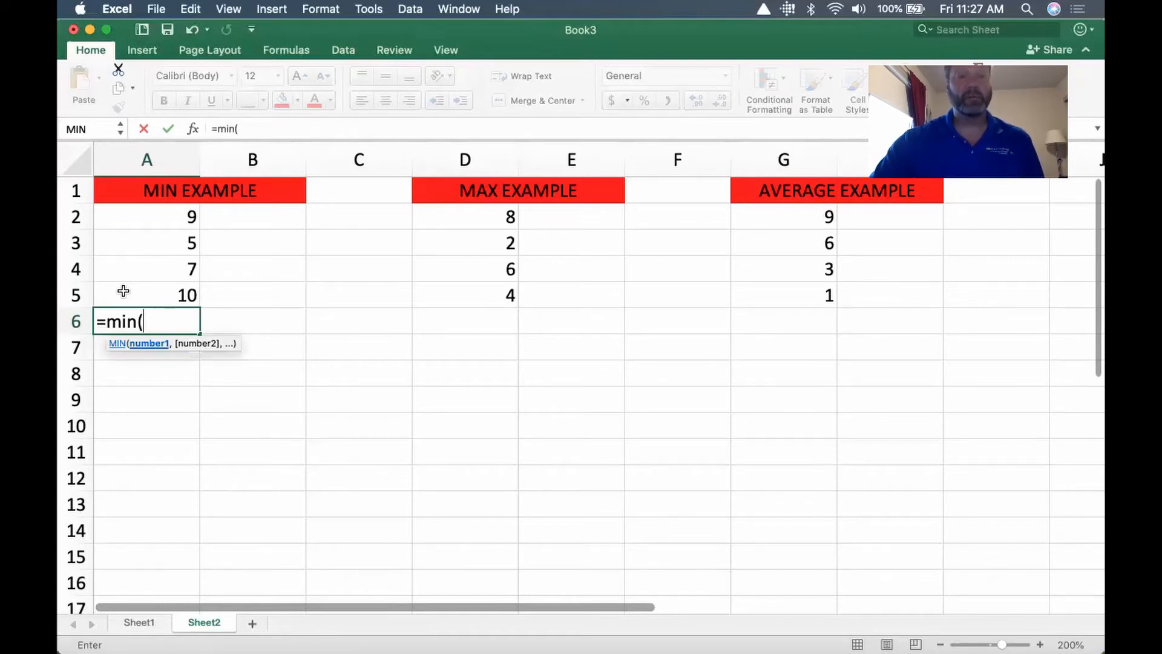
{"action": "left_click_drag", "start_coordinate": [124, 291], "coordinate": [148, 281]}
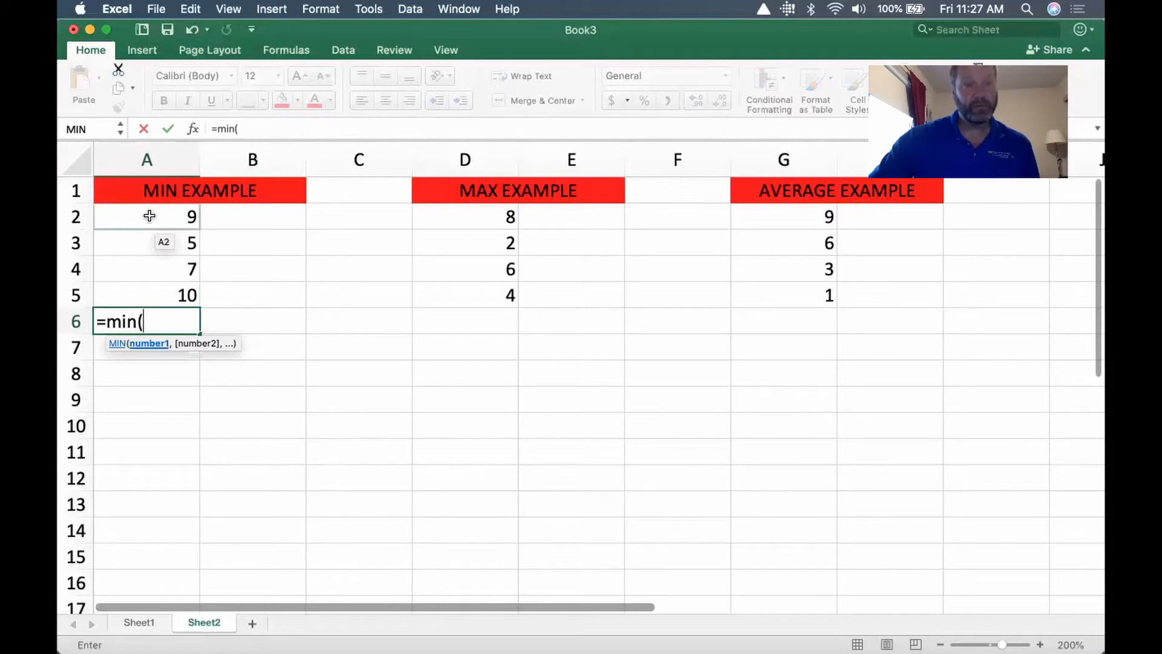
{"action": "left_click_drag", "start_coordinate": [150, 216], "coordinate": [147, 286]}
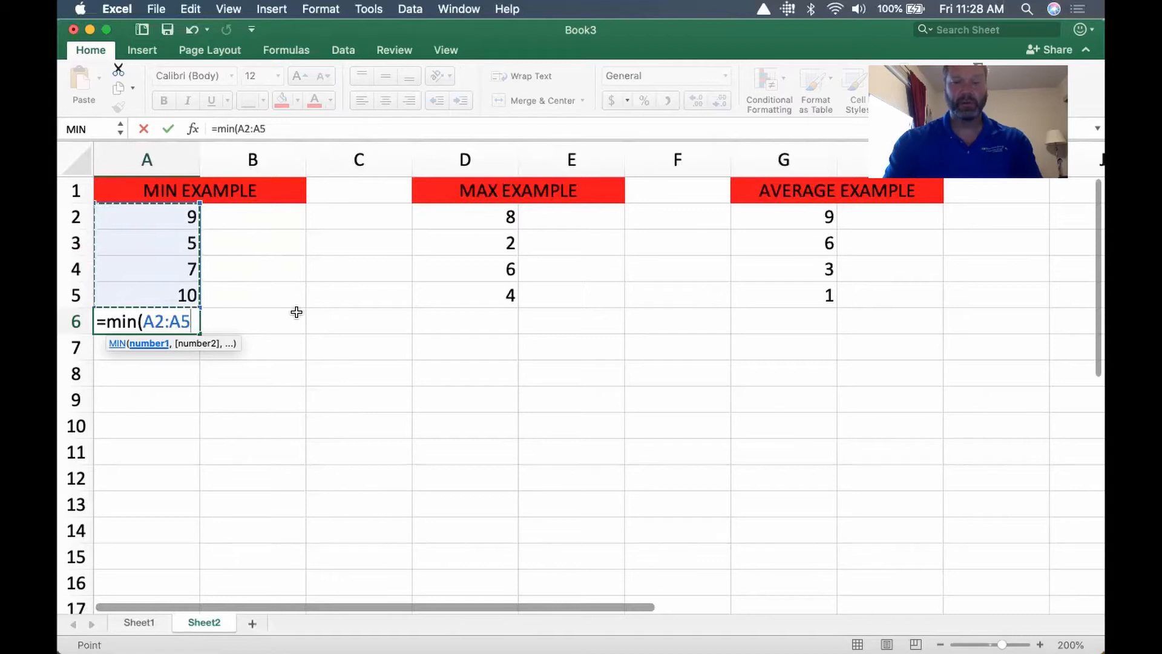
{"action": "type", "text": ")"}
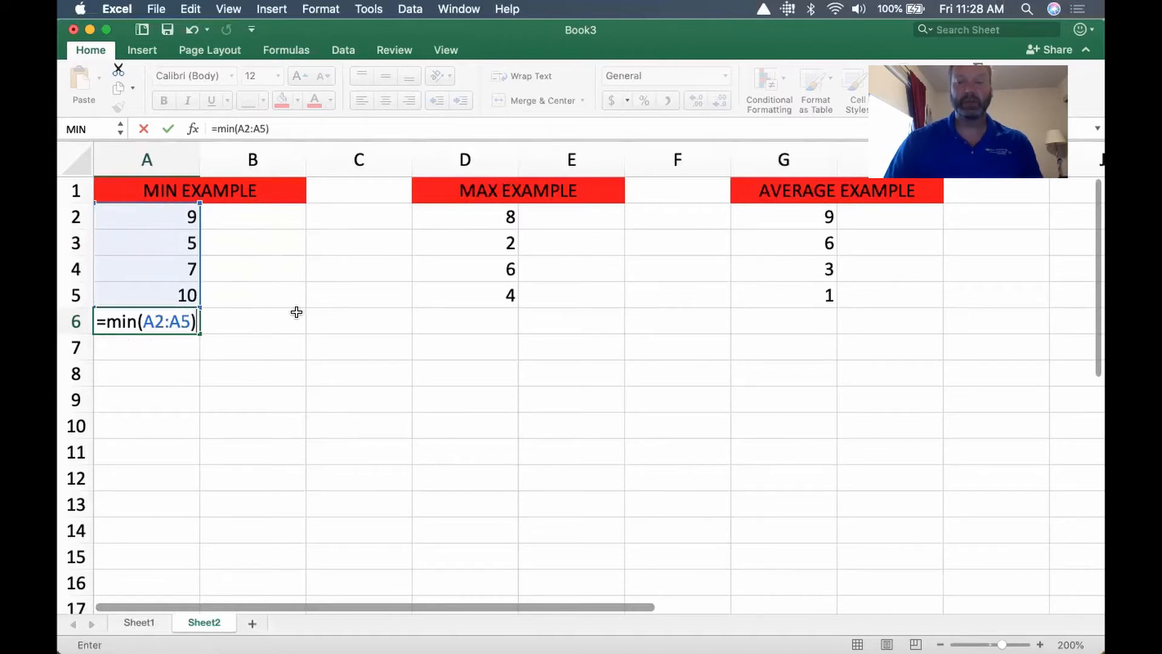
{"action": "key", "text": "Return"}
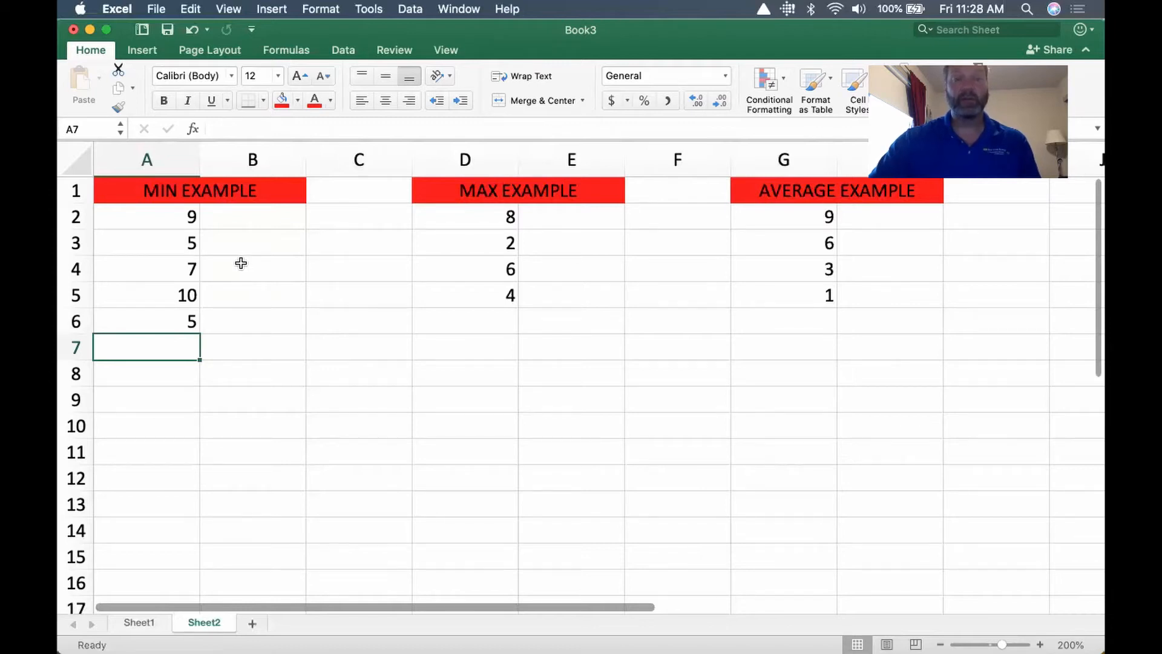
Change the value in cell A3 to 10 to test the MIN formula
{"action": "left_click", "coordinate": [168, 242]}
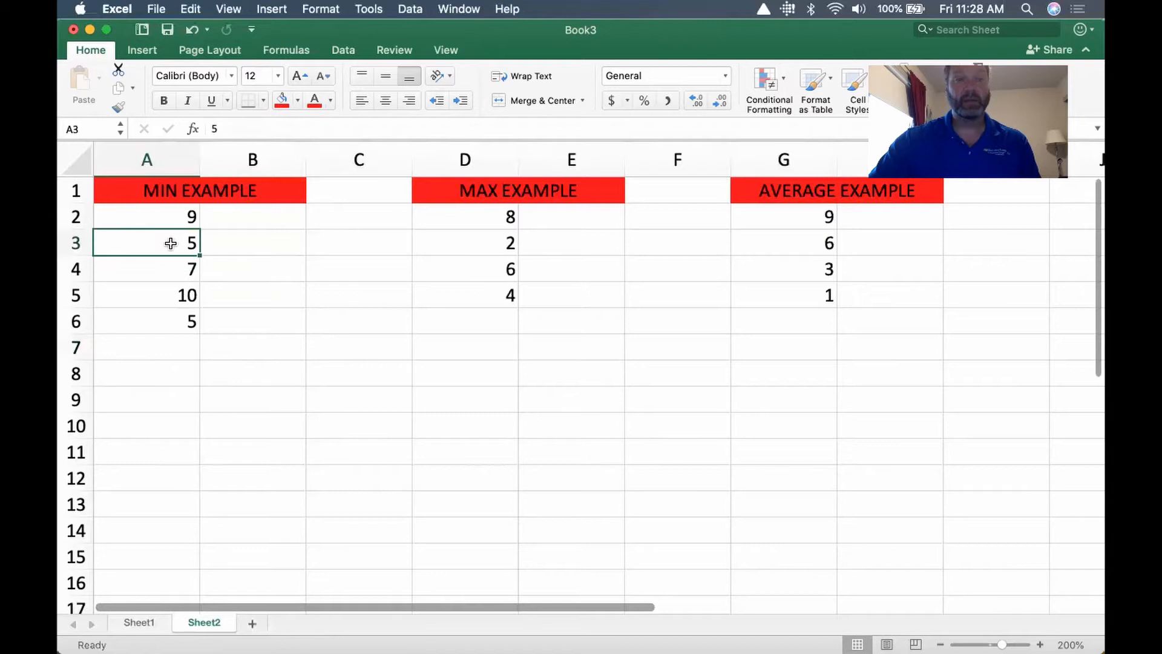
{"action": "type", "text": "10"}
{"action": "key", "text": "Return"}
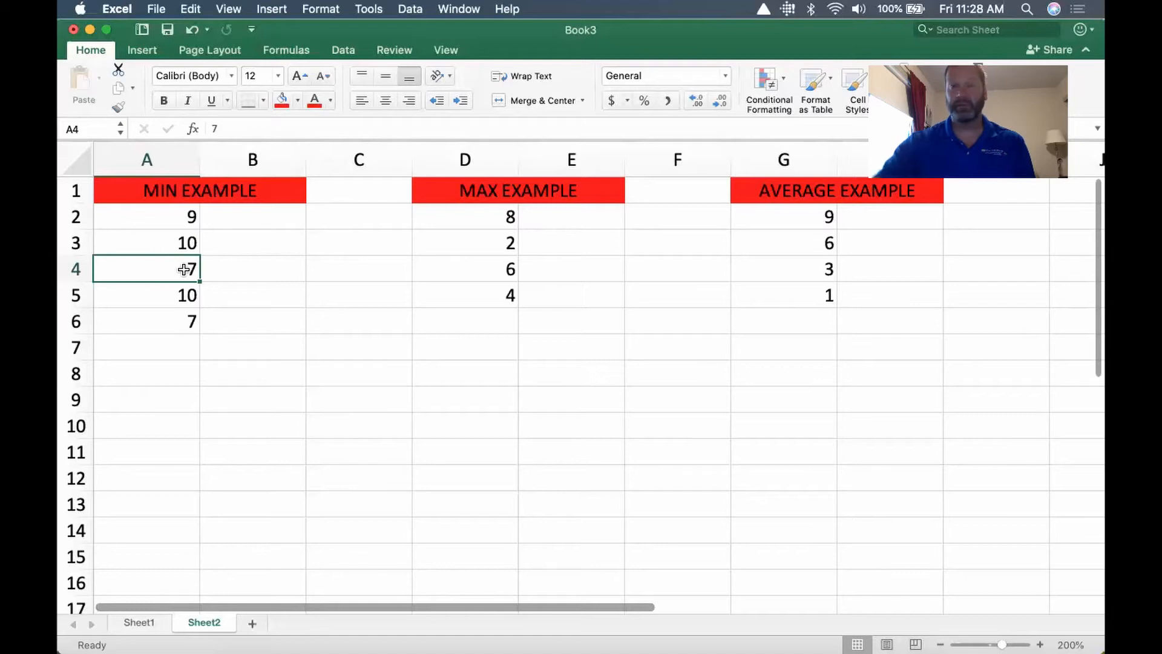
Enter a MAX formula in cell D6 that finds the largest value in D2:D5
{"action": "left_click", "coordinate": [484, 320]}
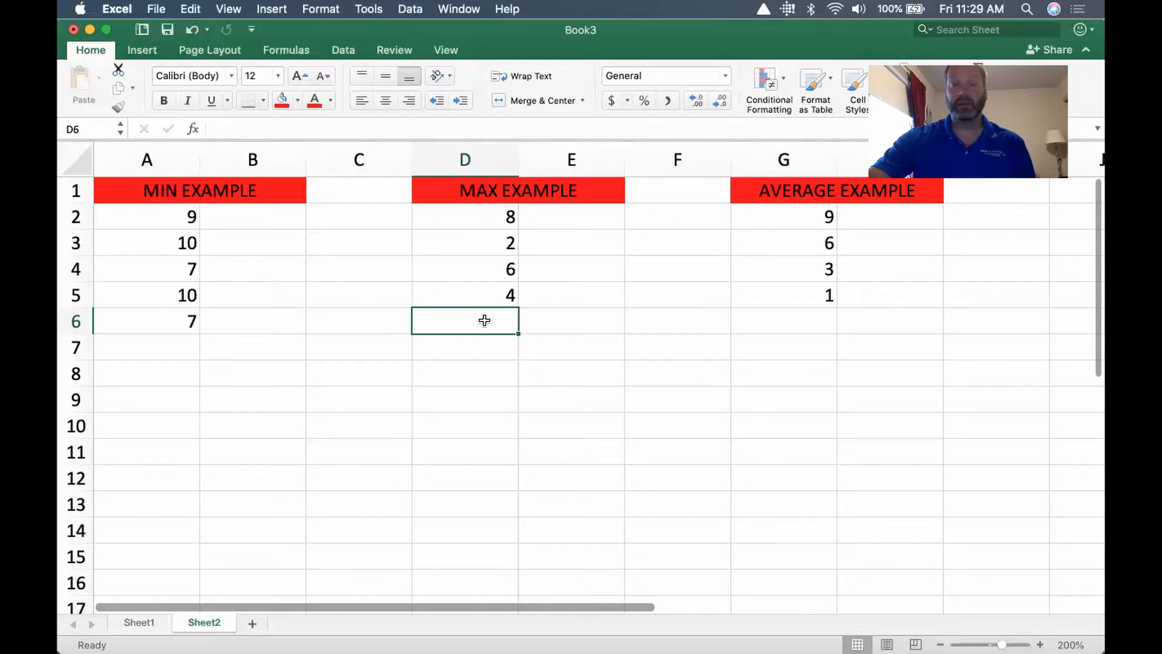
{"action": "type", "text": "="}
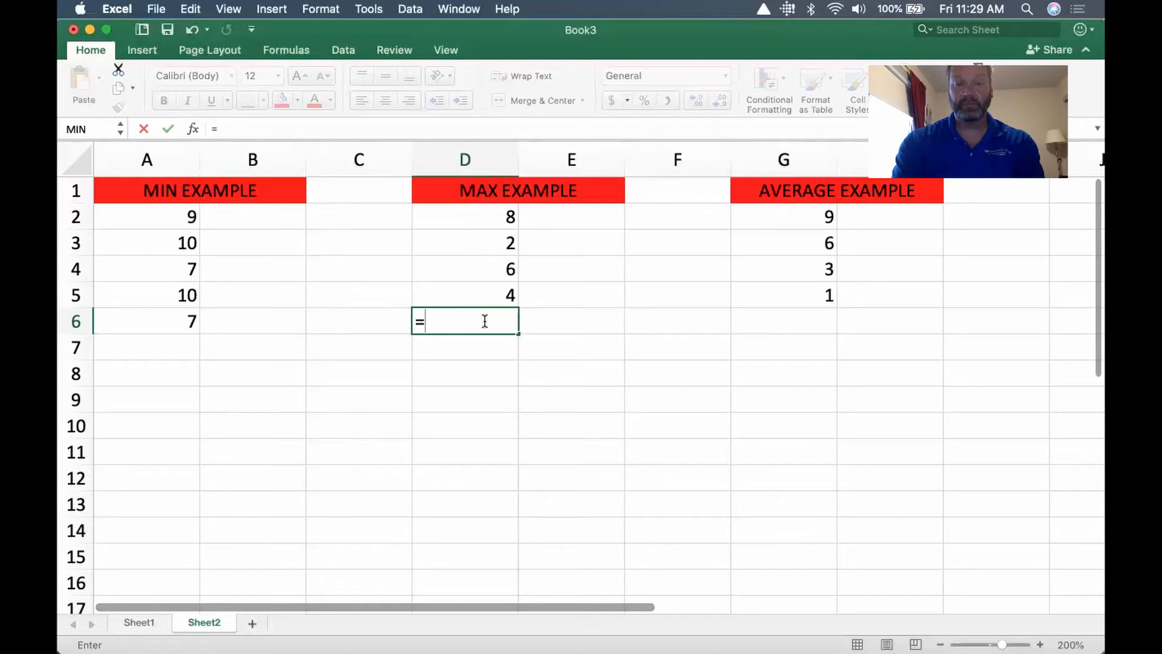
{"action": "type", "text": "max"}
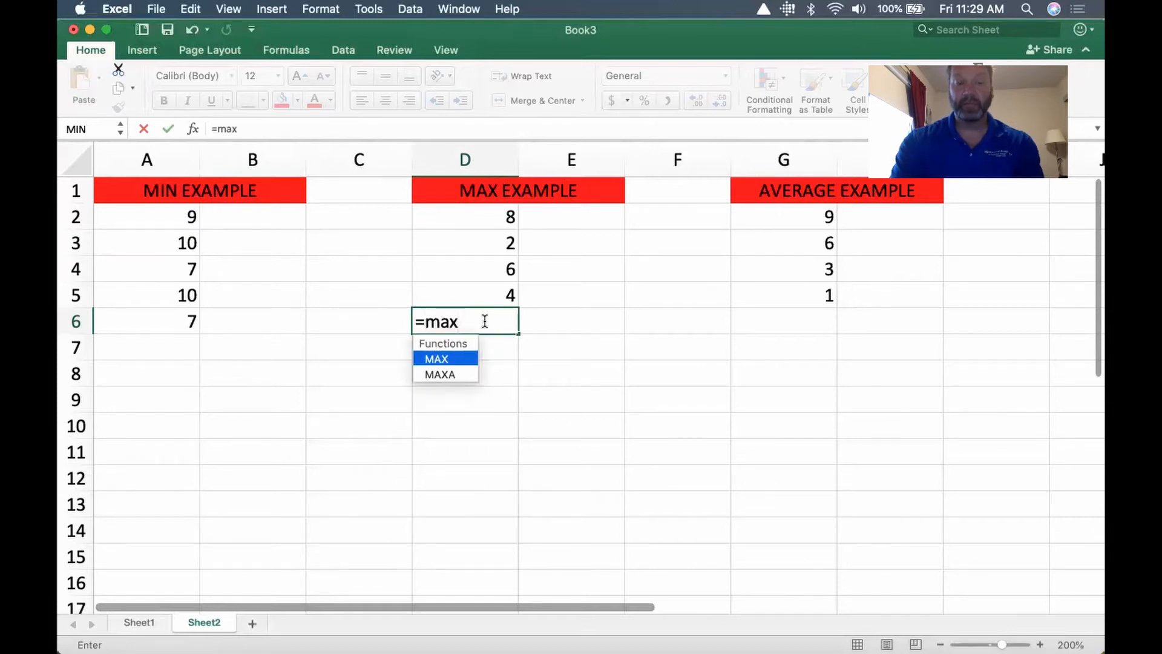
{"action": "type", "text": "("}
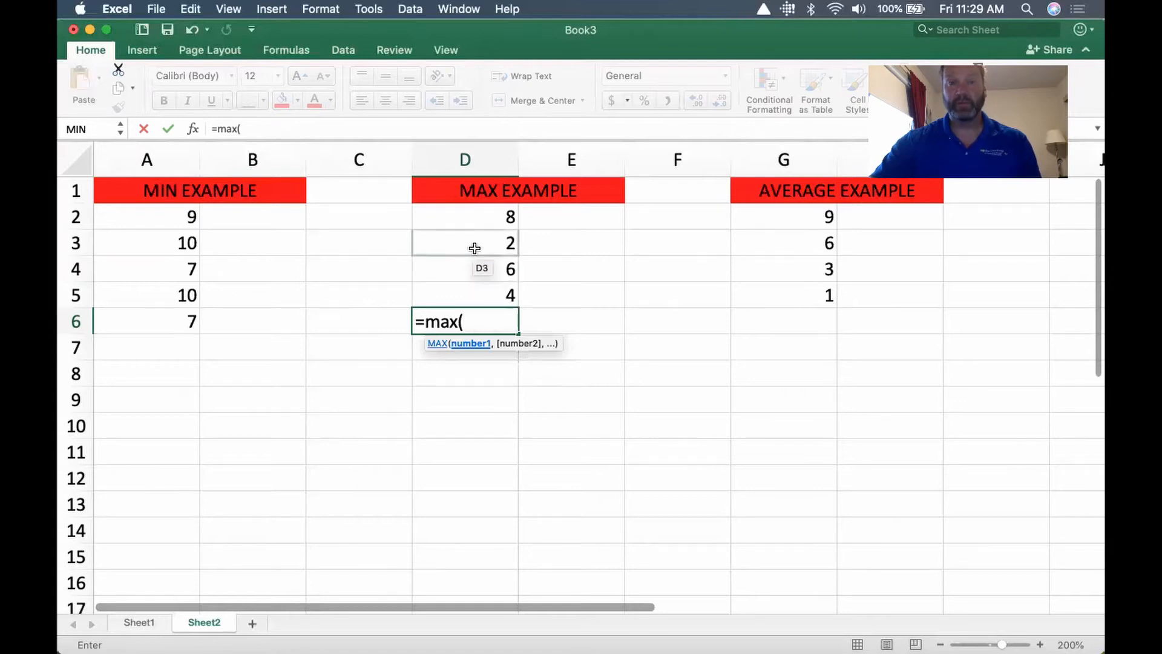
{"action": "left_click", "coordinate": [472, 216]}
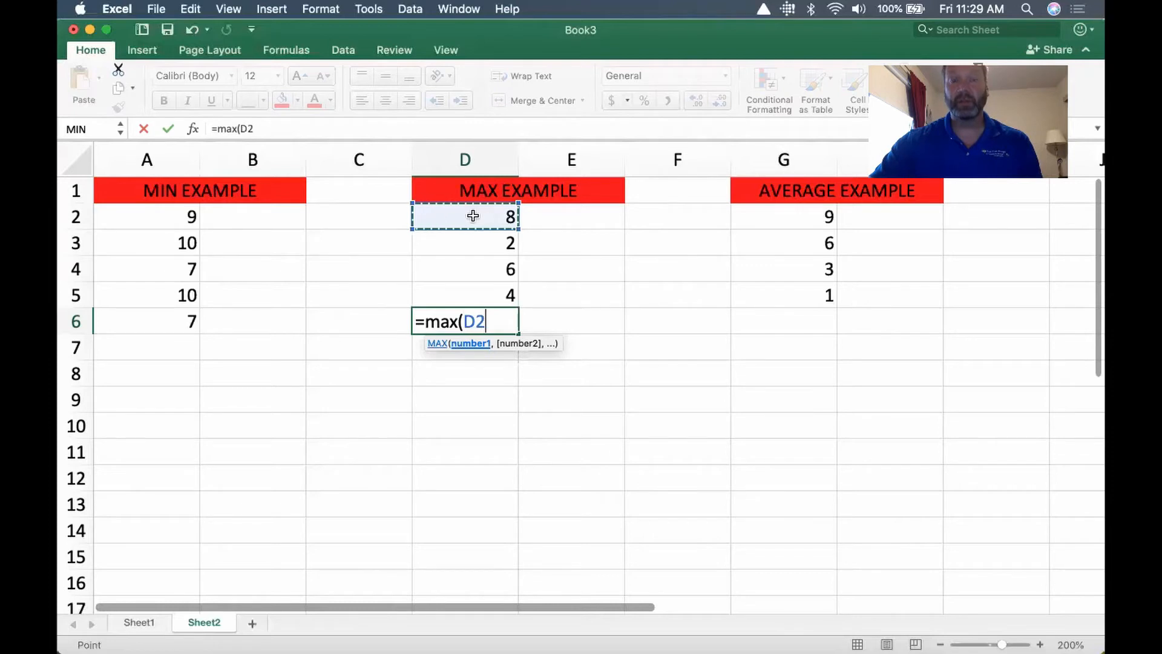
{"action": "left_click_drag", "start_coordinate": [473, 232], "coordinate": [473, 288]}
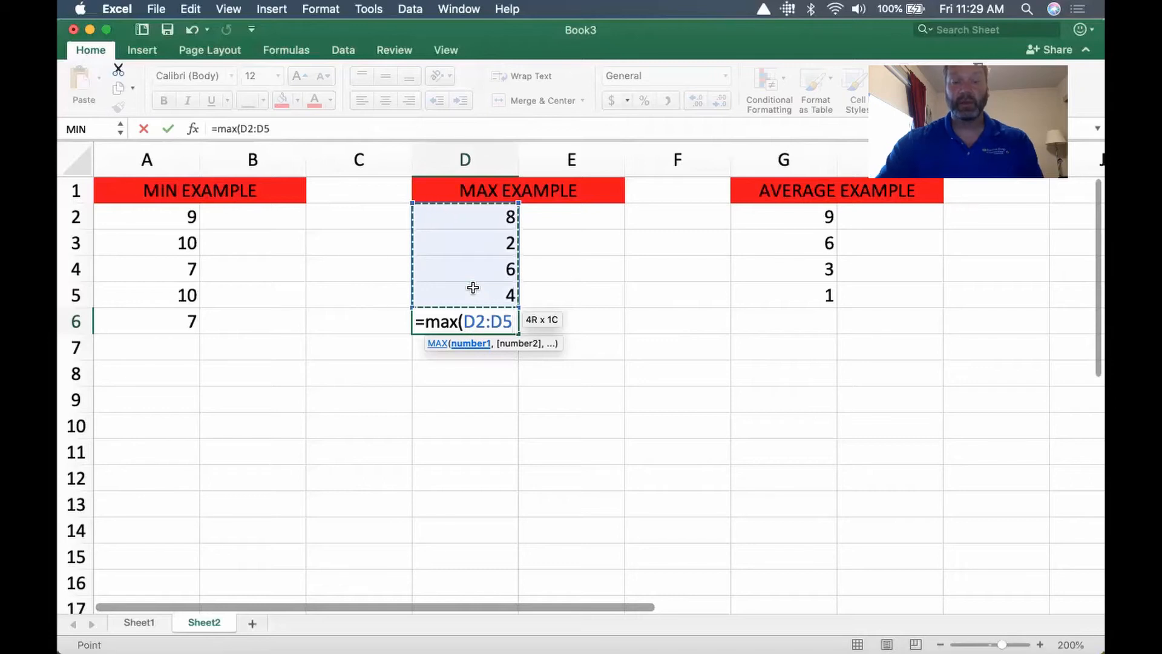
{"action": "type", "text": ")"}
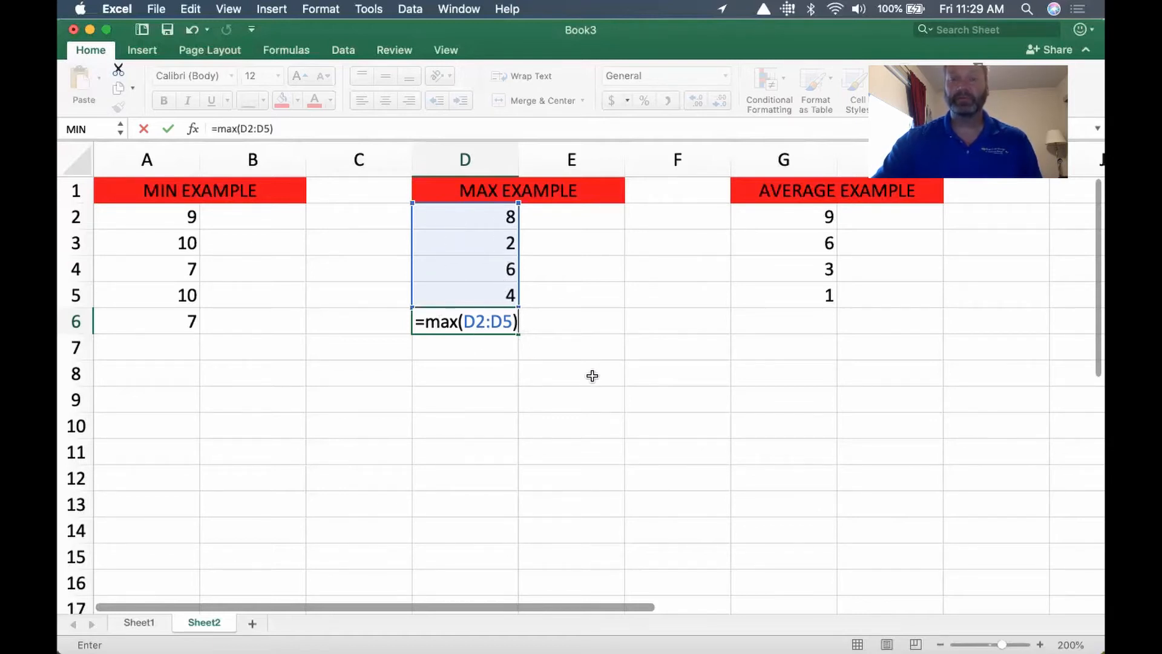
{"action": "key", "text": "Return"}
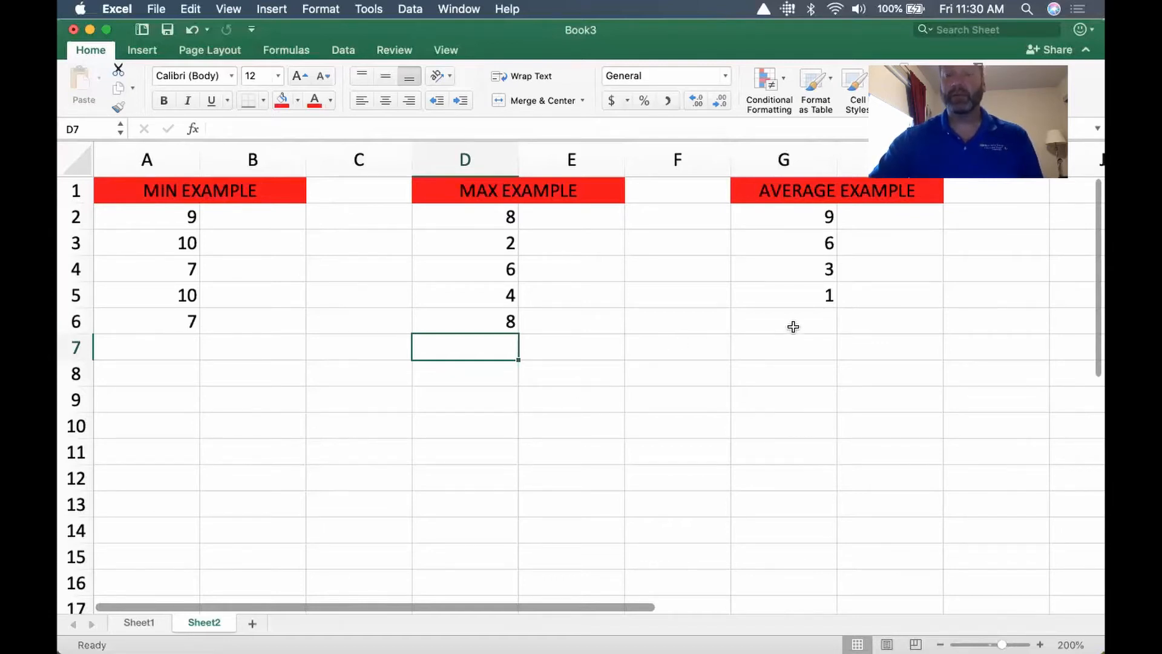
Enter an AVERAGE formula in cell G6 that averages the values in G2:G5
{"action": "left_click", "coordinate": [793, 327]}
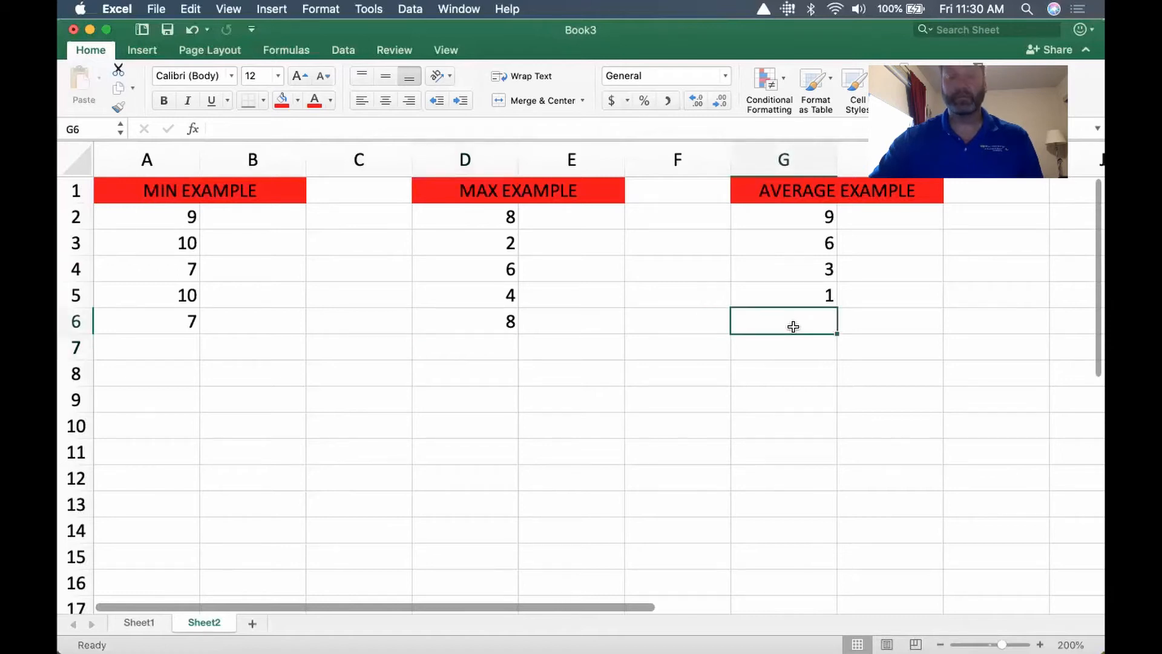
{"action": "type", "text": "="}
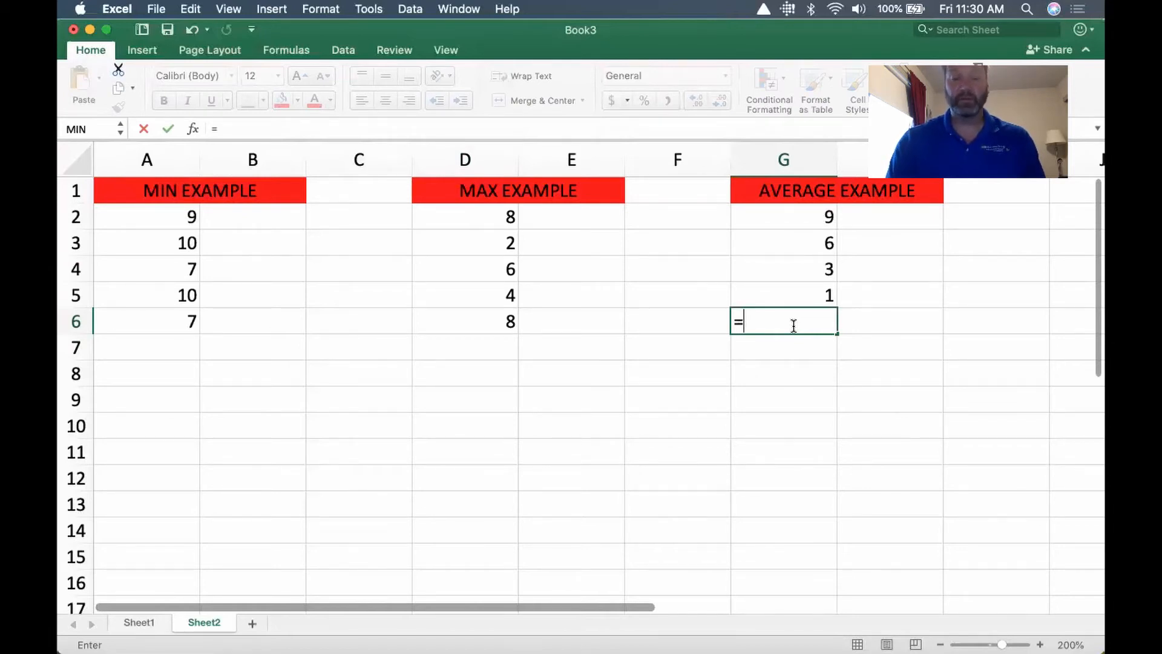
{"action": "type", "text": "average"}
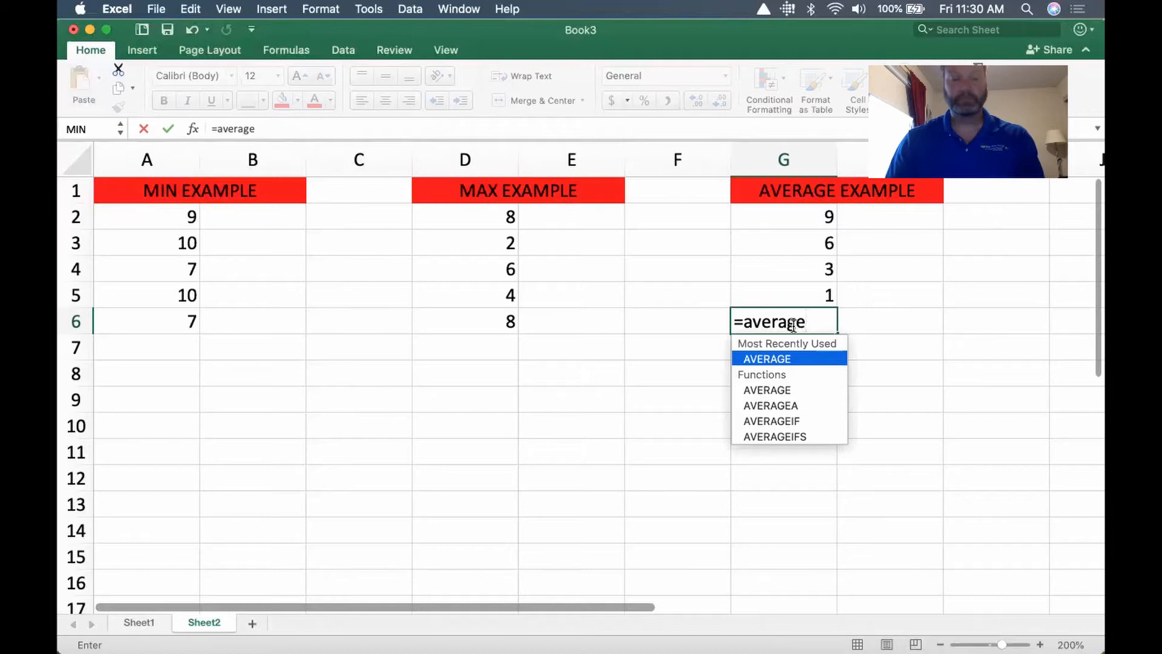
{"action": "type", "text": "("}
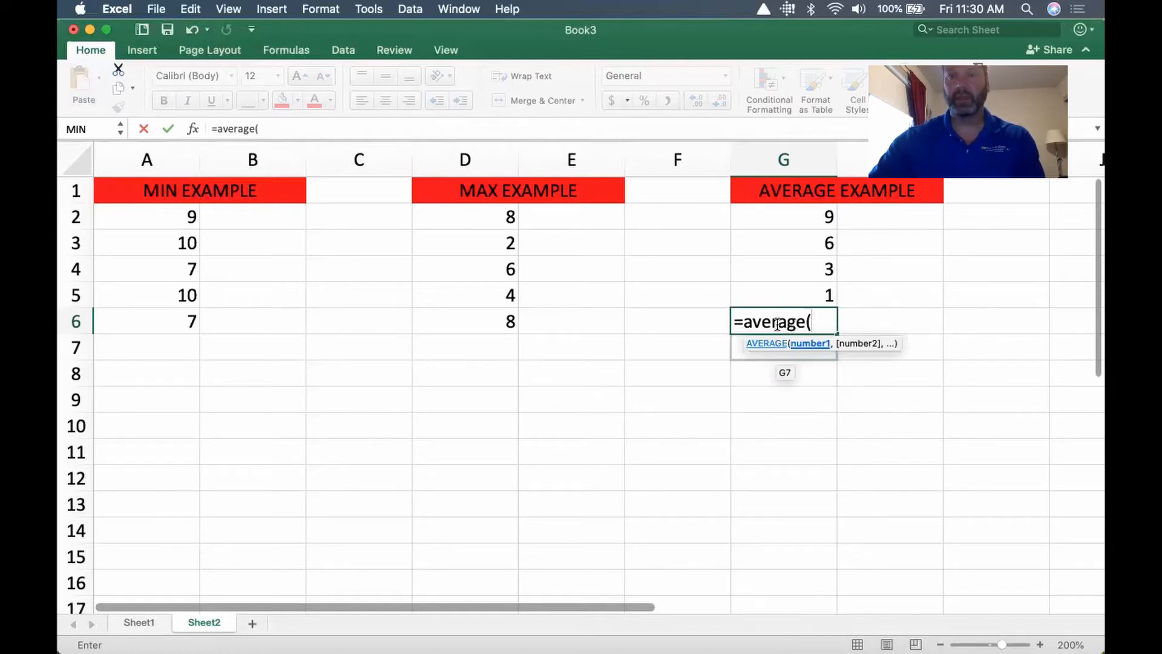
{"action": "left_click", "coordinate": [787, 216]}
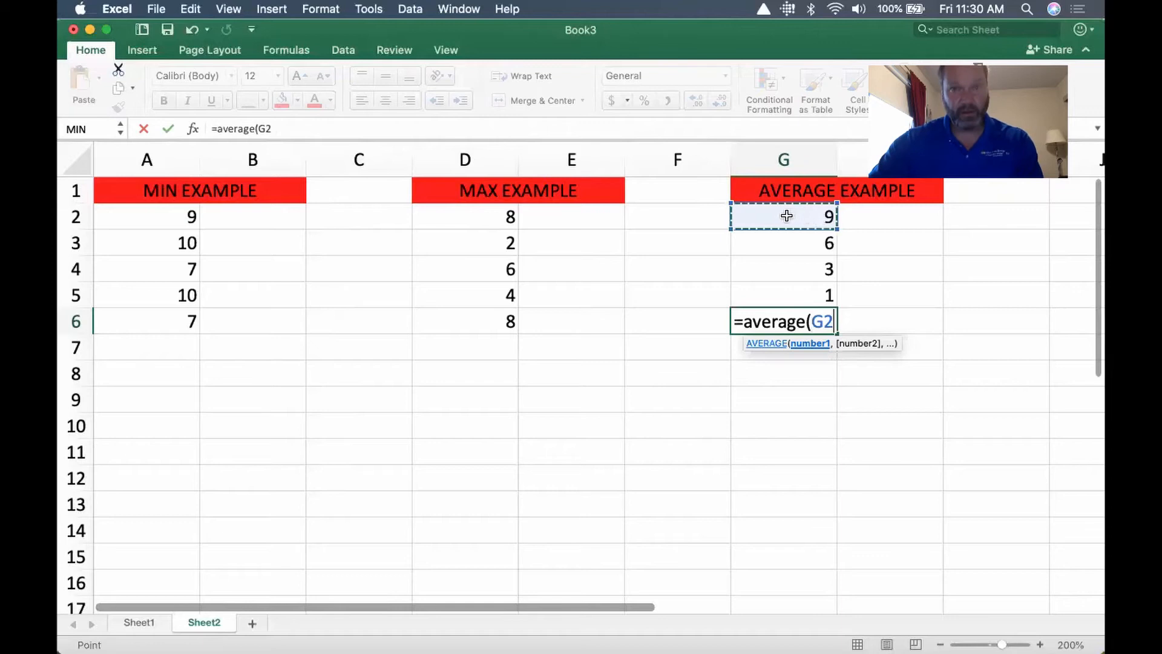
{"action": "left_click_drag", "start_coordinate": [786, 216], "coordinate": [782, 290]}
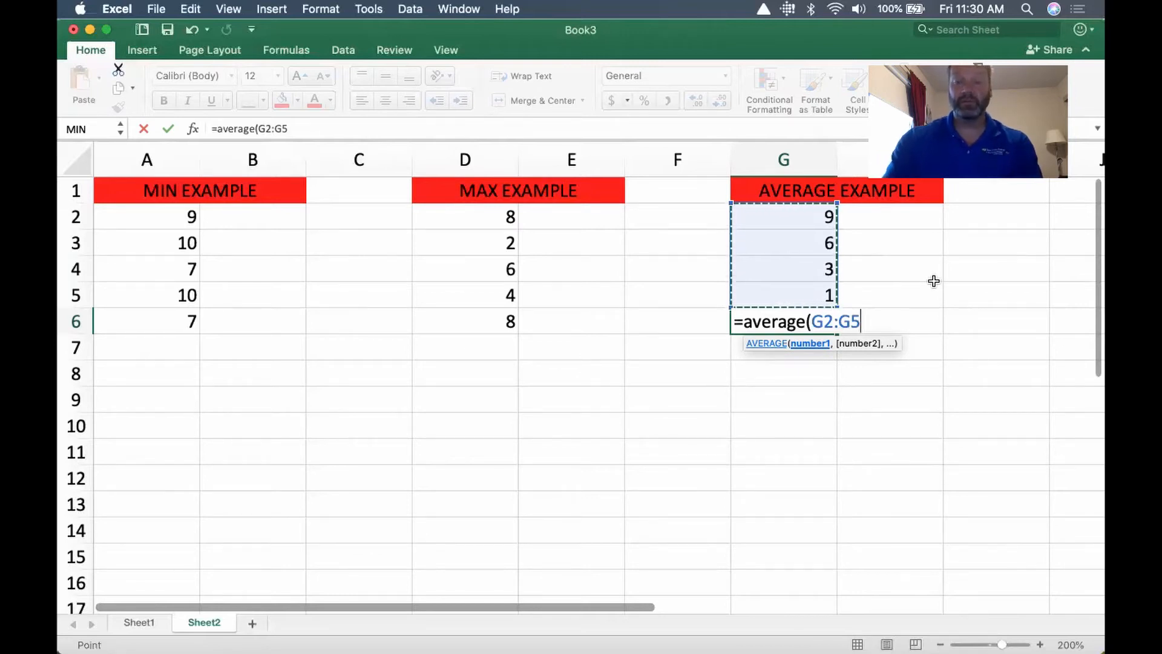
{"action": "type", "text": ")"}
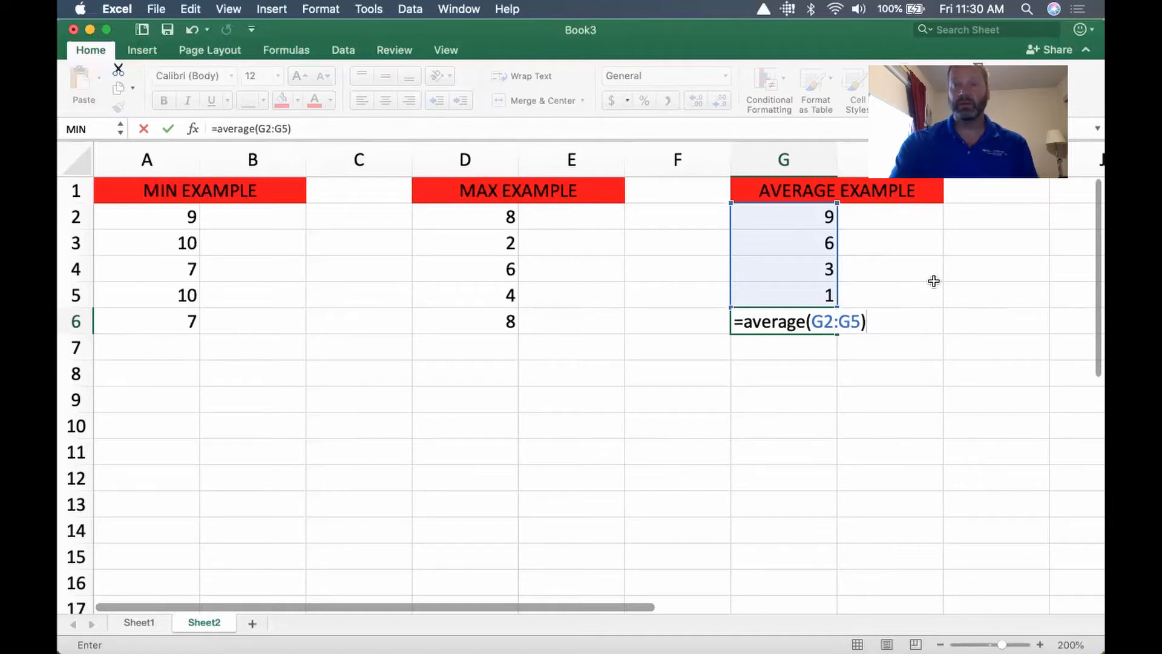
{"action": "key", "text": "Return"}
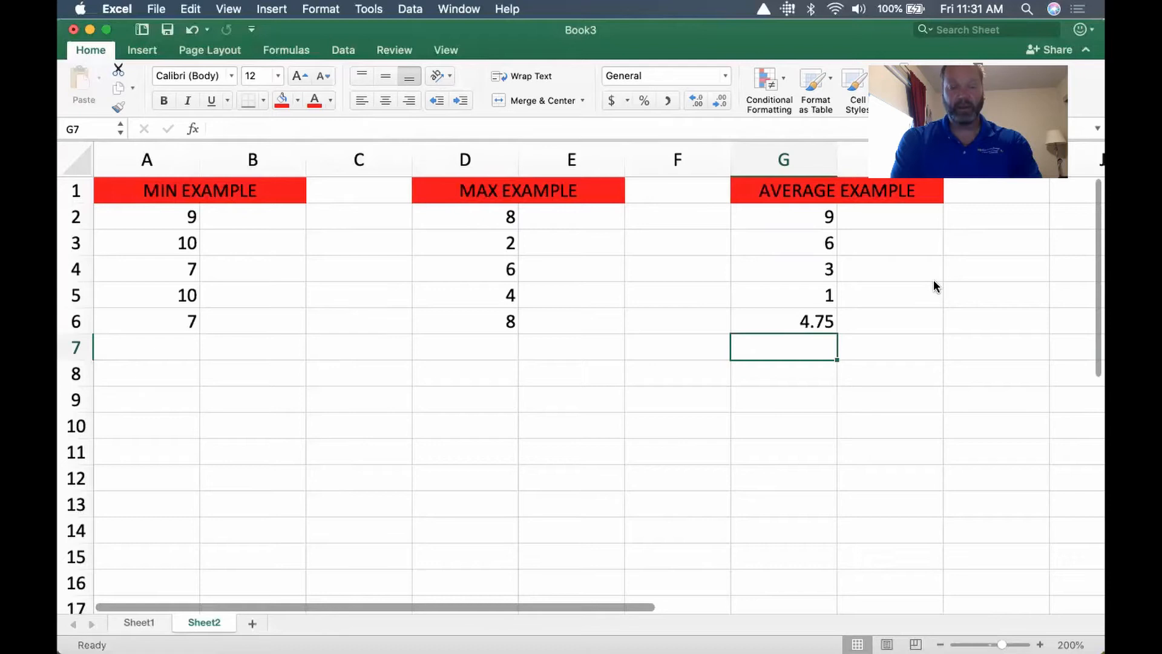
Narrow columns B through F while the sheet displays its formulas, and return to showing values
{"action": "key", "text": "ctrl+grave"}
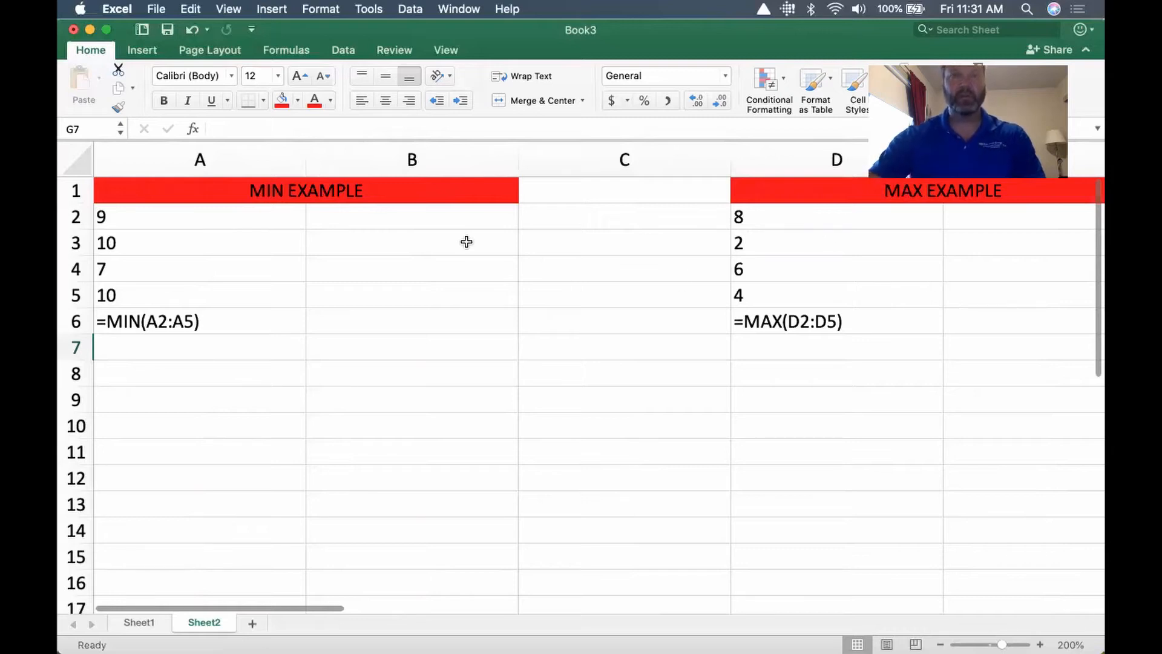
{"action": "left_click_drag", "start_coordinate": [514, 155], "coordinate": [362, 158]}
{"action": "left_click_drag", "start_coordinate": [575, 151], "coordinate": [430, 152]}
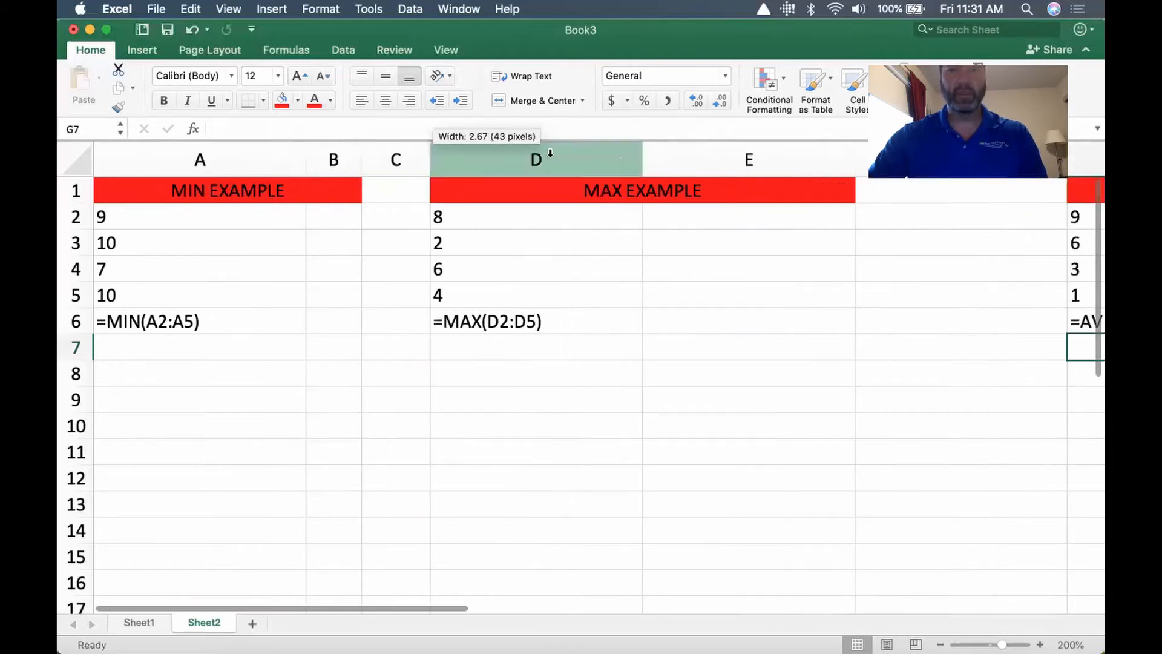
{"action": "left_click_drag", "start_coordinate": [856, 150], "coordinate": [577, 155]}
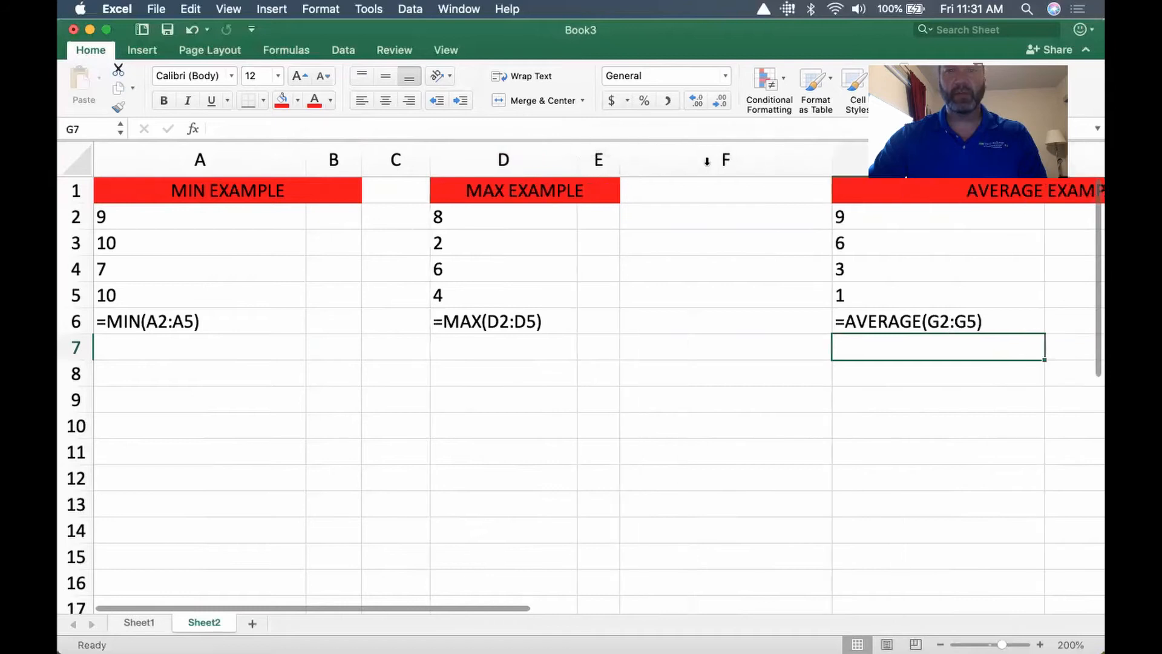
{"action": "left_click_drag", "start_coordinate": [833, 161], "coordinate": [683, 159]}
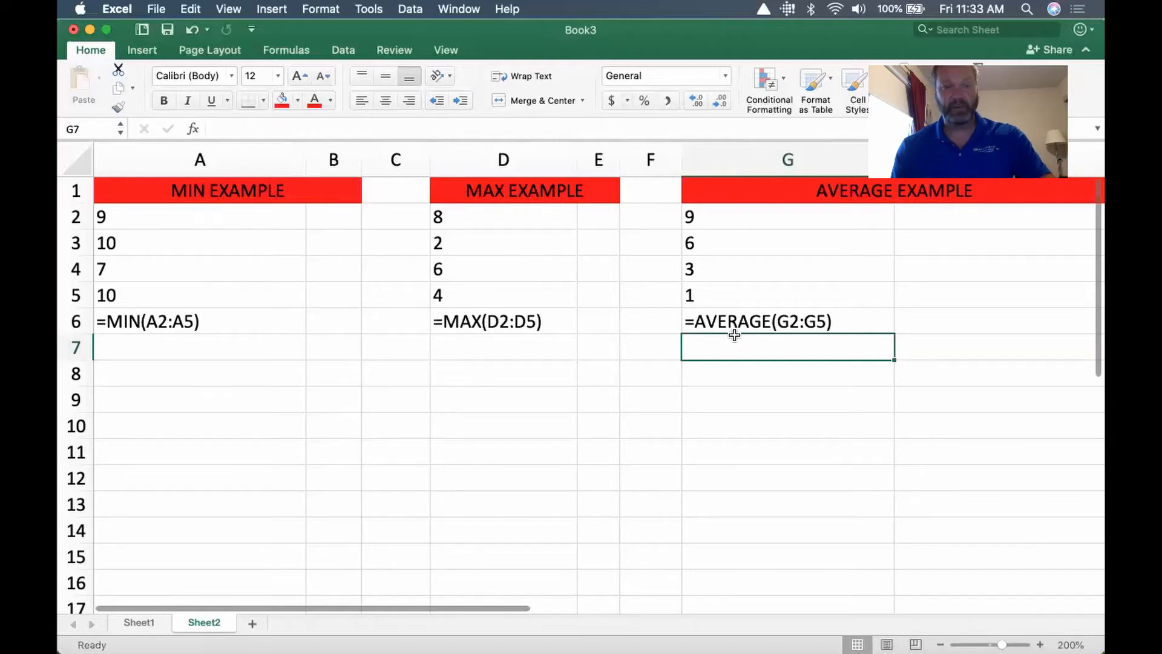
{"action": "key", "text": "ctrl+grave"}
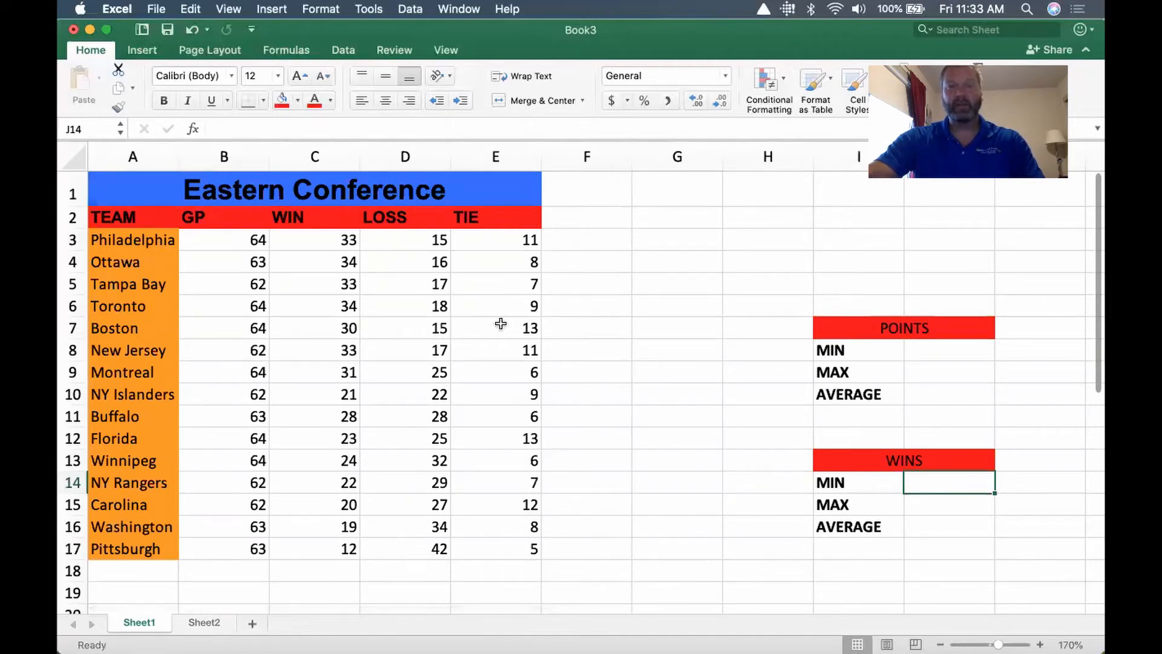
On Sheet1, replace the POINTS heading in the merged cell I7 with LOSSES
{"action": "left_click", "coordinate": [929, 329]}
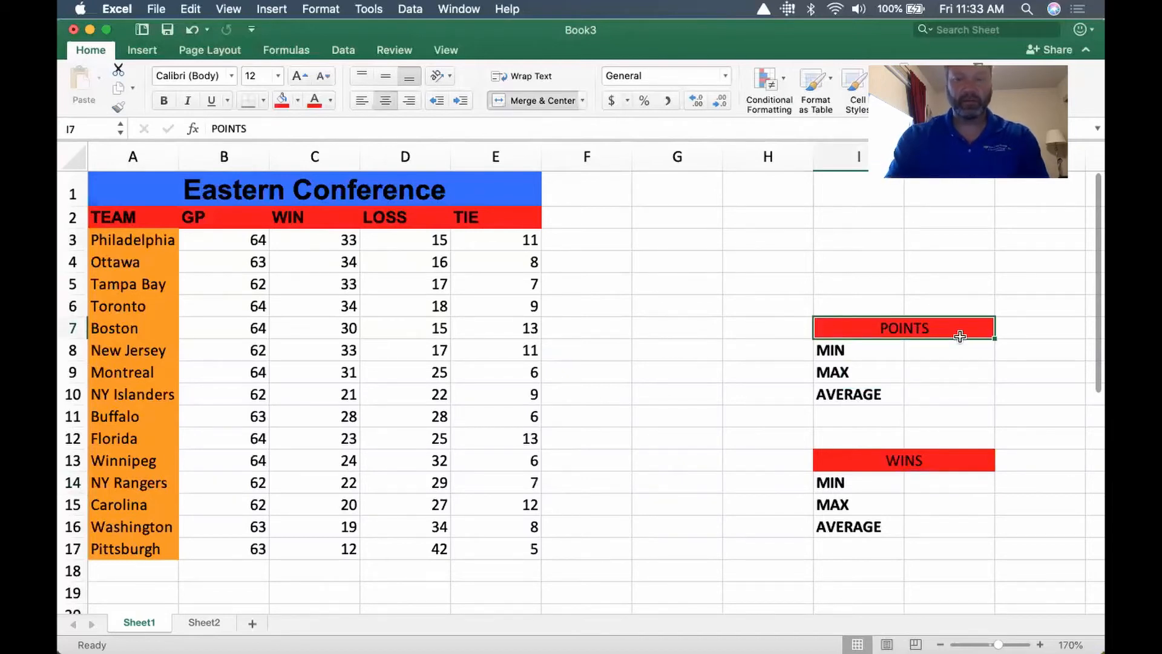
{"action": "type", "text": "LO"}
{"action": "key", "text": "BackSpace"}
{"action": "type", "text": "OSSES"}
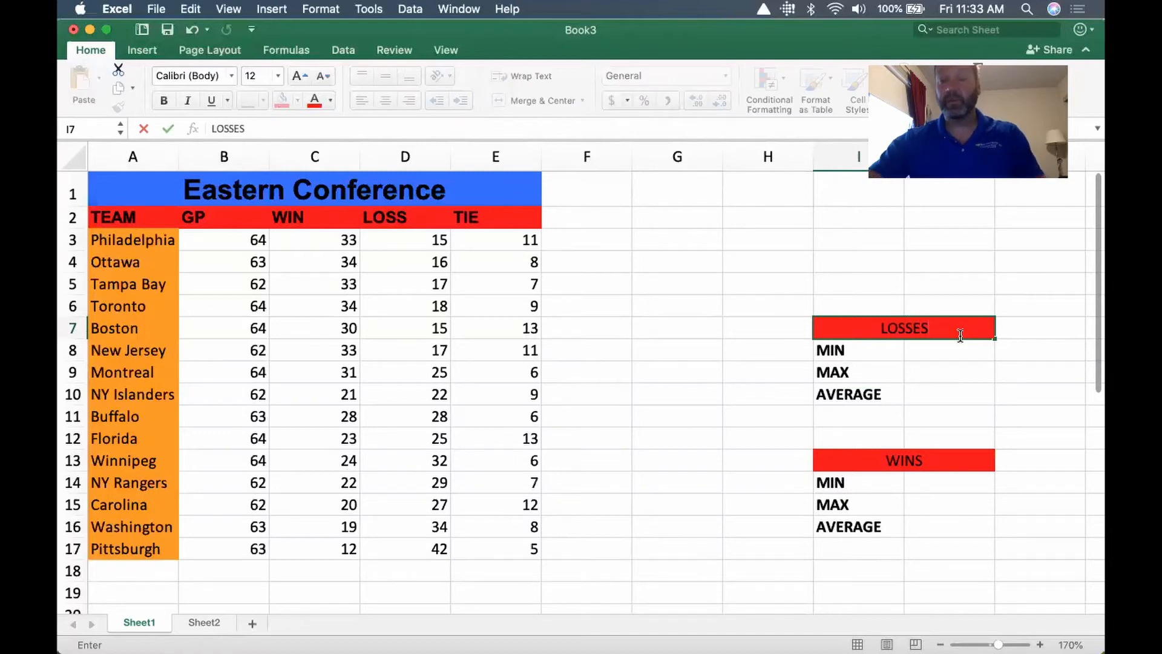
{"action": "left_click", "coordinate": [956, 358]}
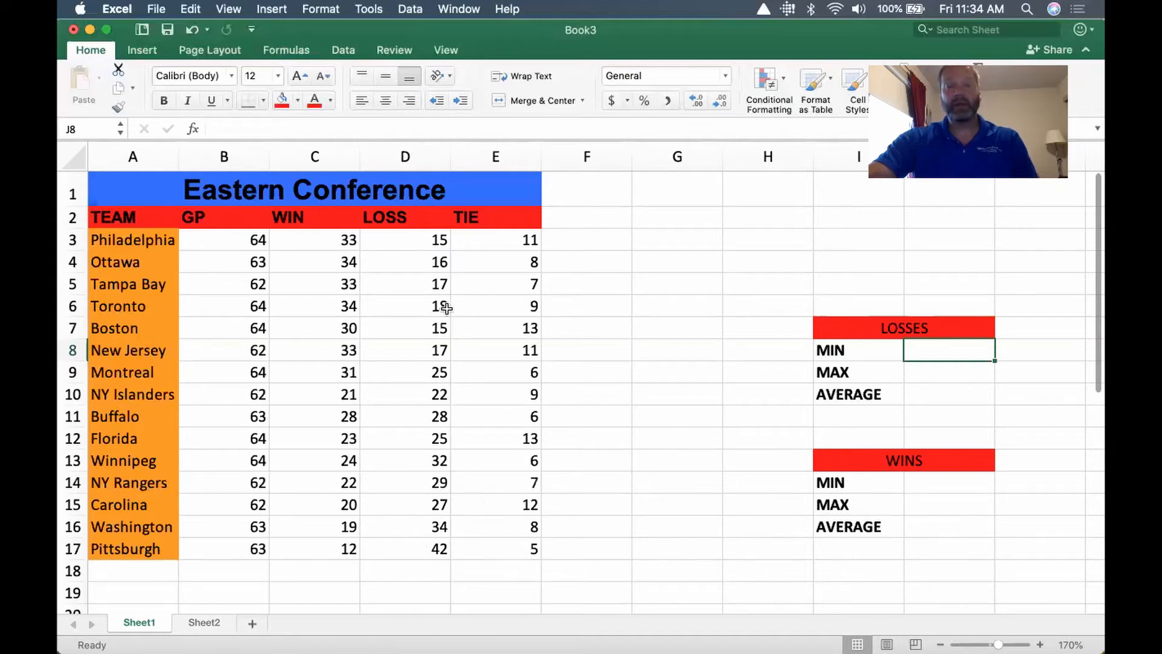
Examine the Eastern Conference table's title, its TEAM, GP, WIN, LOSS and TIE headings, and the Philadelphia row
{"action": "double_click", "coordinate": [518, 245]}
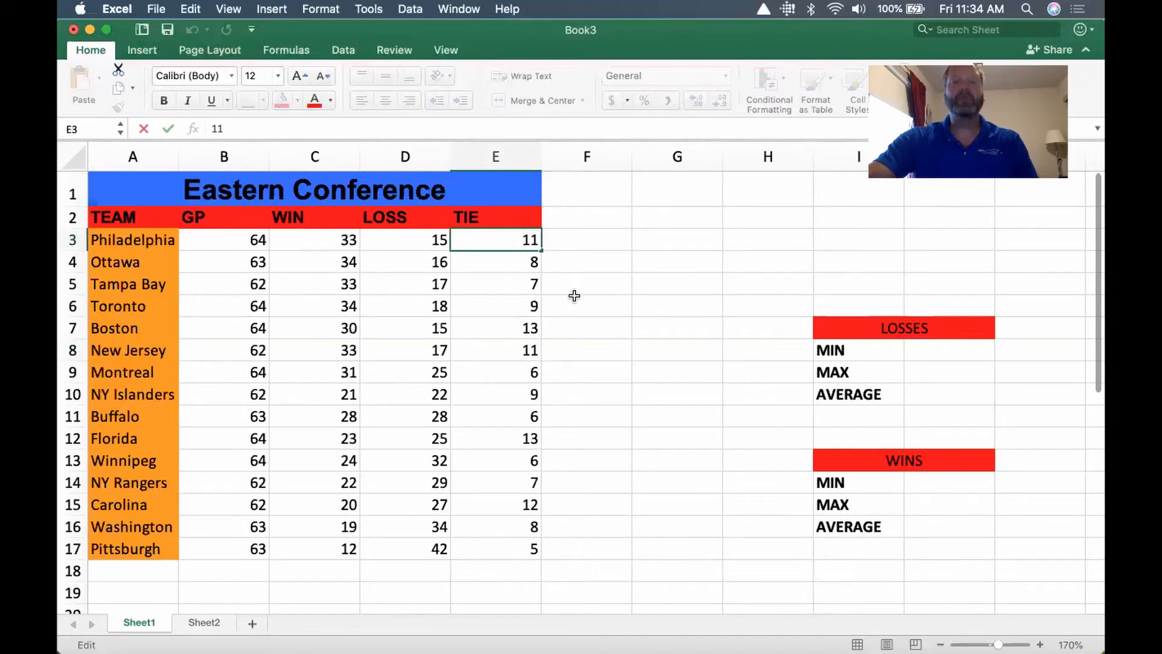
{"action": "left_click", "coordinate": [524, 242]}
{"action": "left_click", "coordinate": [620, 239]}
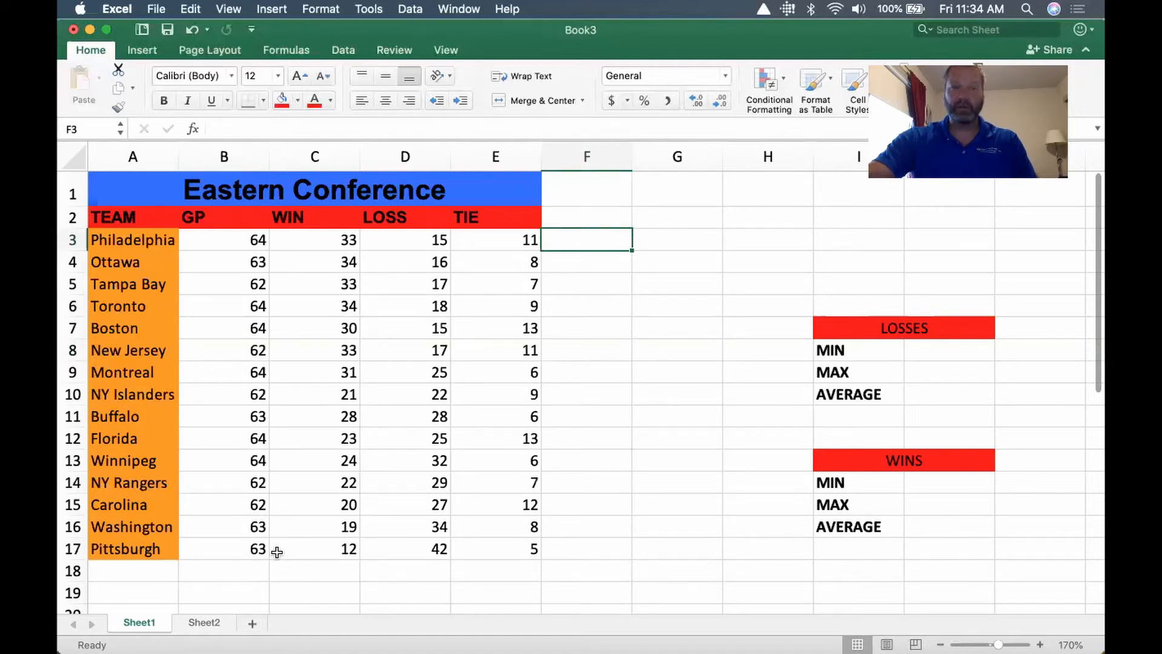
{"action": "left_click", "coordinate": [223, 244]}
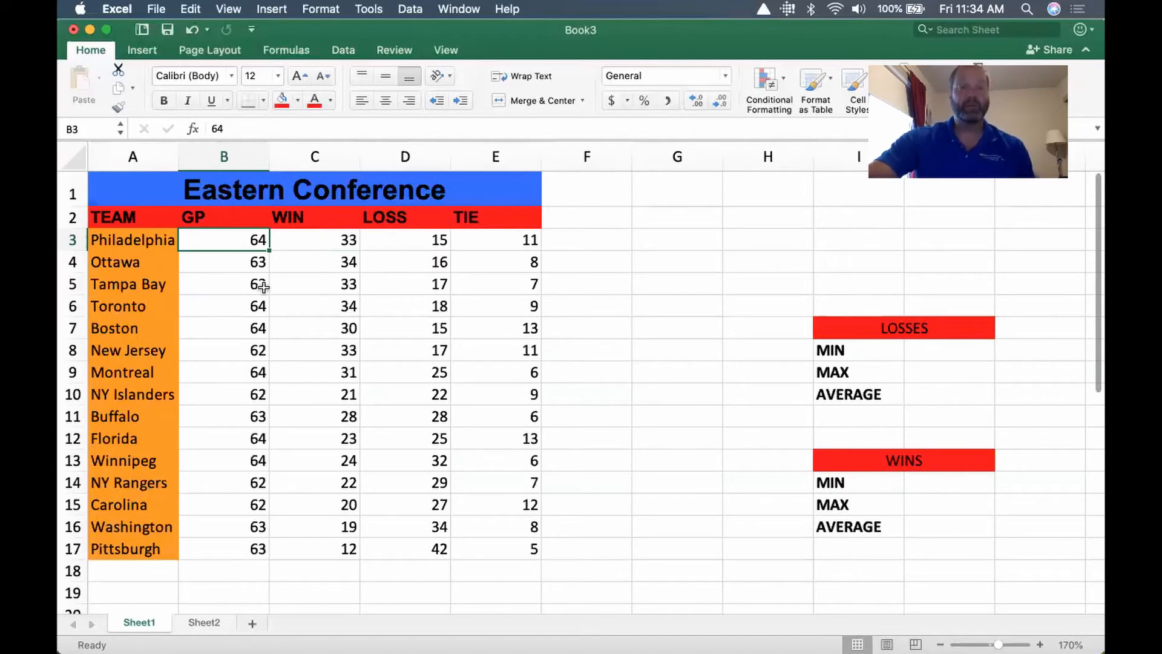
{"action": "left_click", "coordinate": [156, 191]}
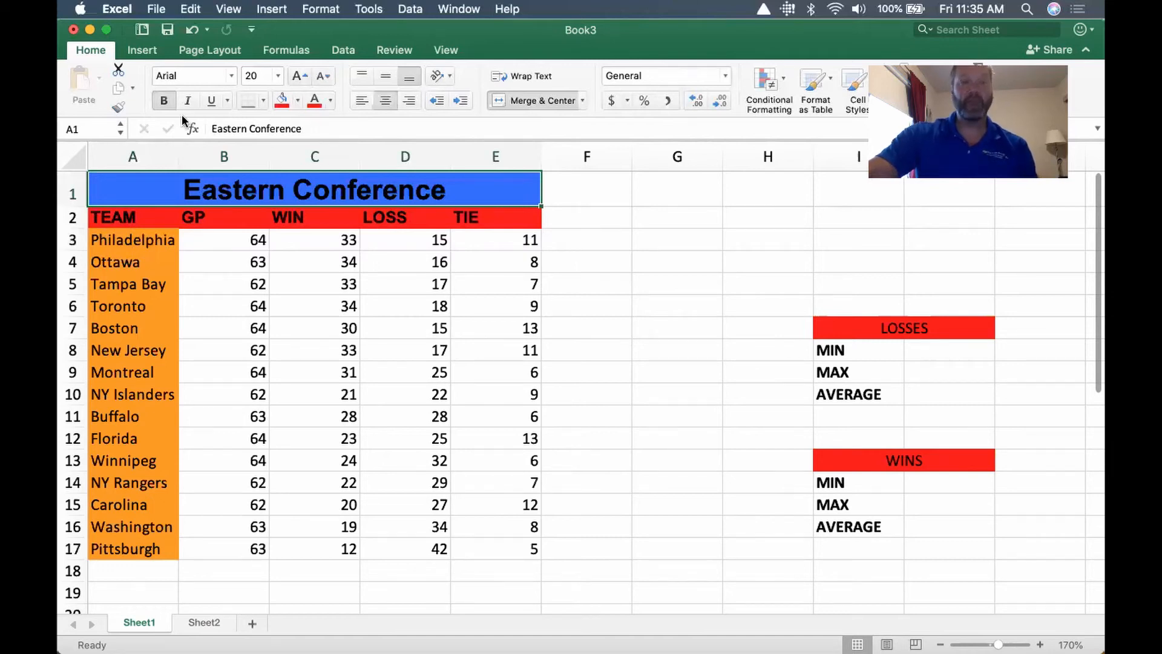
{"action": "left_click", "coordinate": [135, 217]}
{"action": "left_click", "coordinate": [224, 218]}
{"action": "left_click", "coordinate": [299, 219]}
{"action": "left_click", "coordinate": [401, 221]}
{"action": "left_click", "coordinate": [498, 221]}
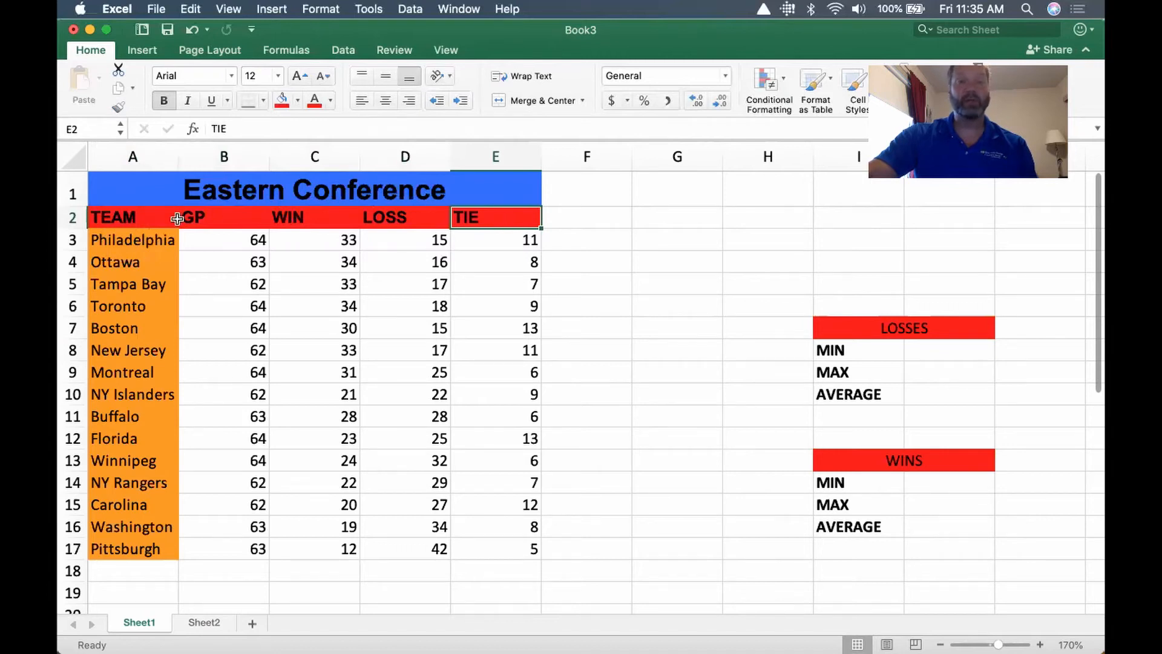
{"action": "left_click", "coordinate": [159, 242]}
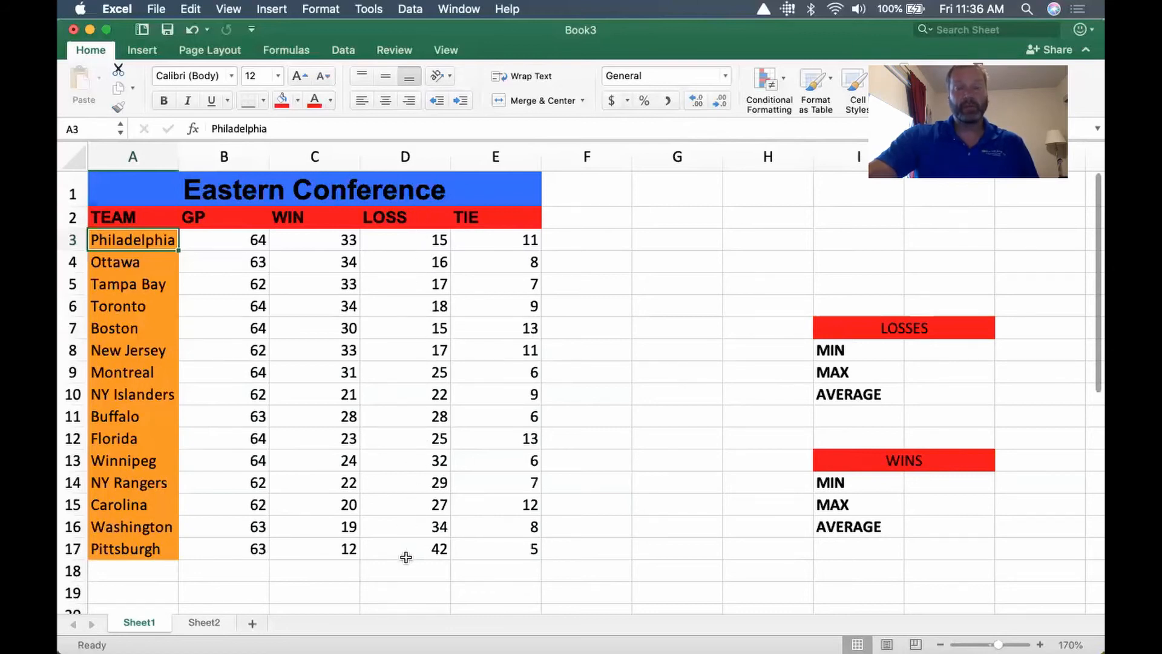
Enter a MIN formula in cell J8 under LOSSES that finds the smallest value in D3:D17
{"action": "left_click", "coordinate": [951, 351]}
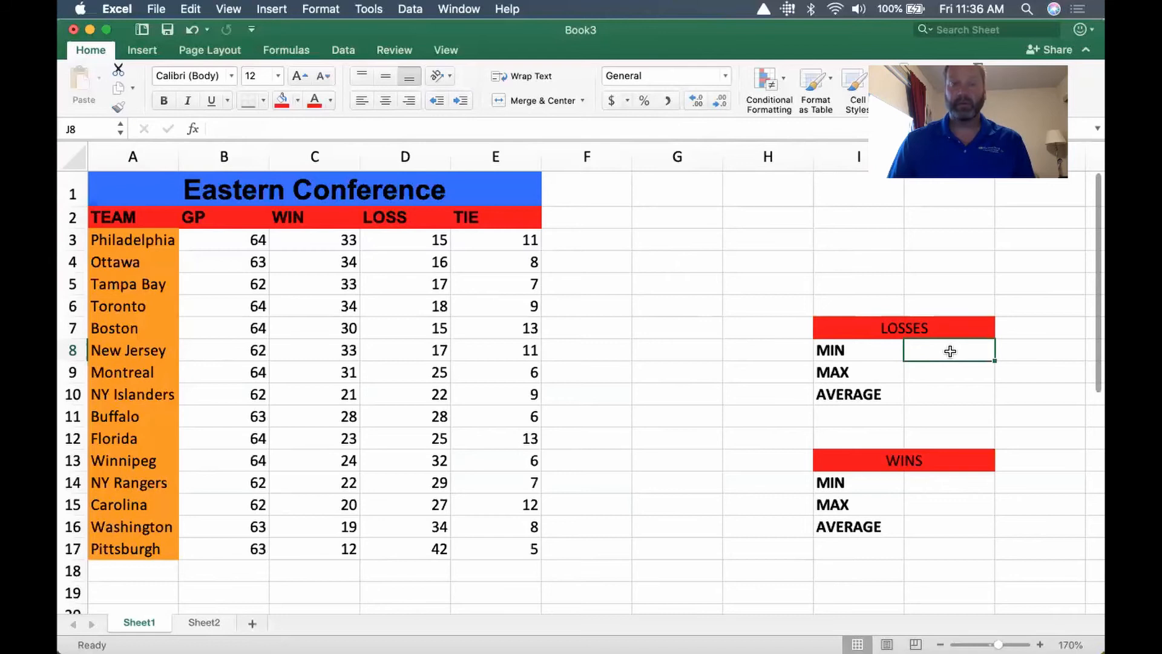
{"action": "type", "text": "=min"}
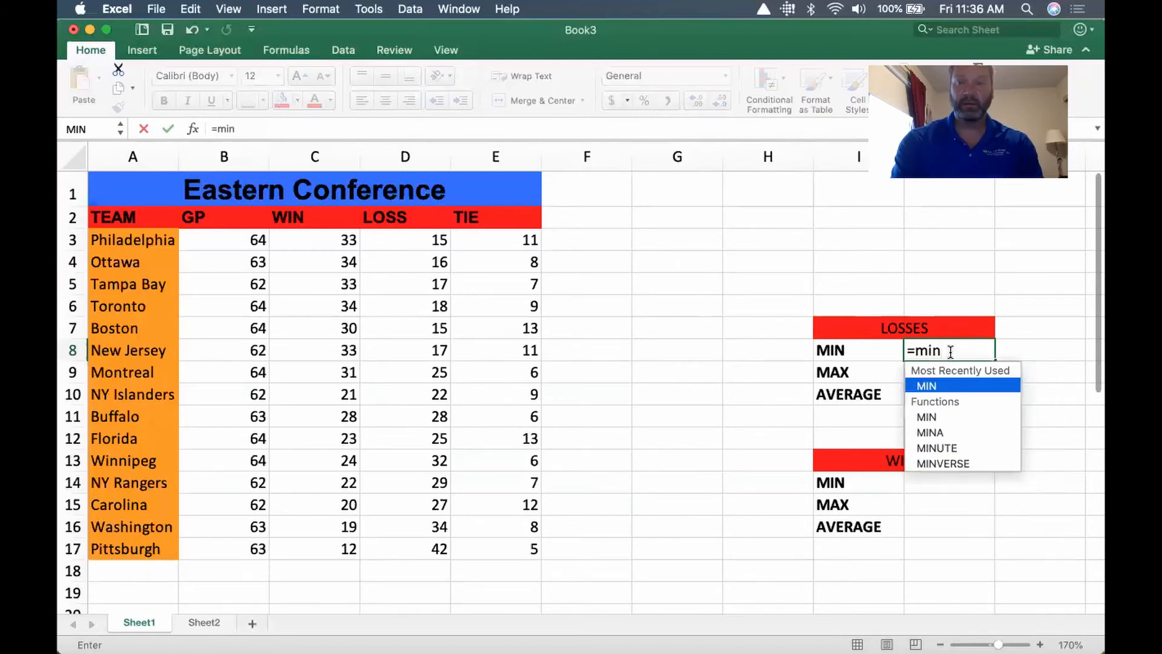
{"action": "type", "text": "("}
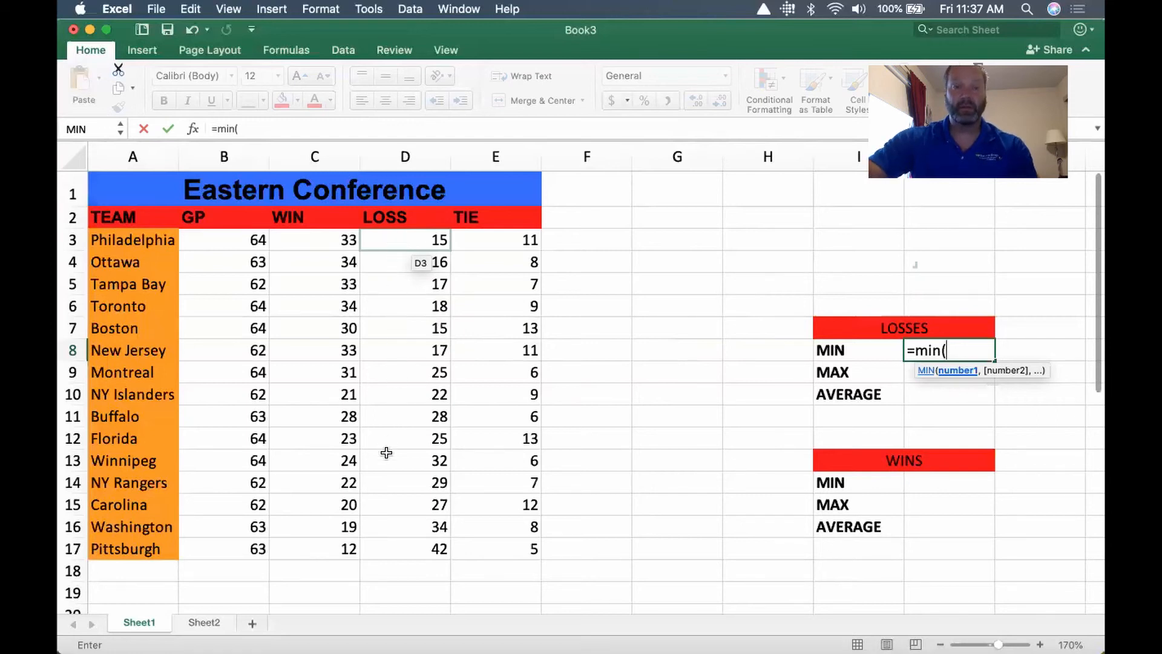
{"action": "left_click_drag", "start_coordinate": [407, 239], "coordinate": [404, 284]}
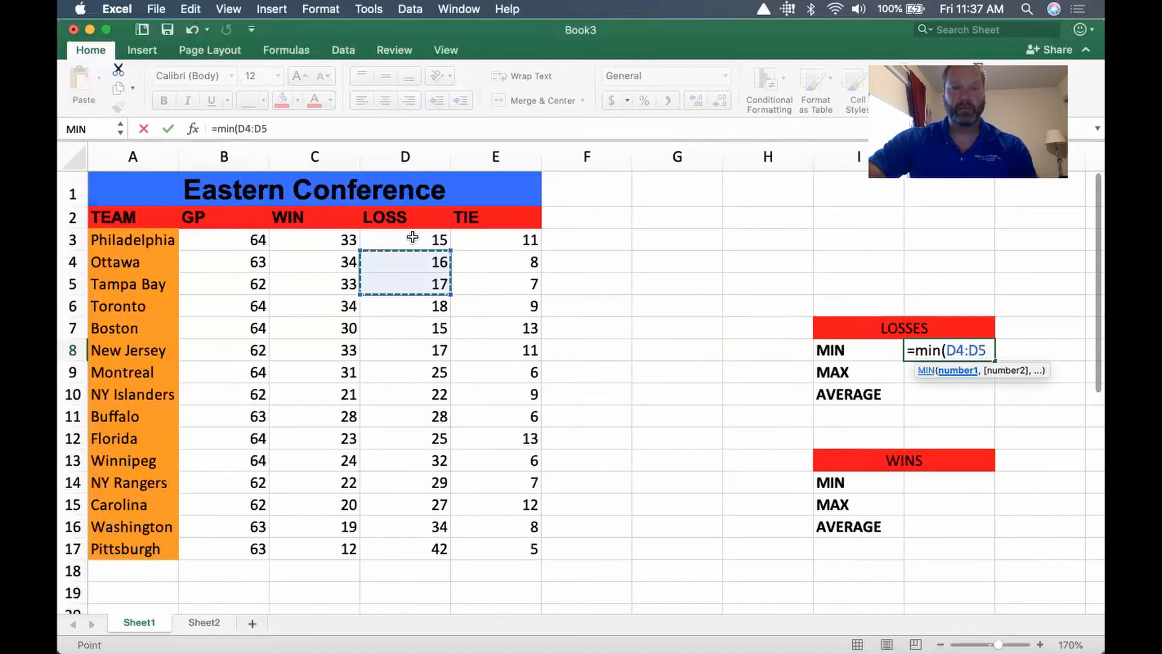
{"action": "left_click", "coordinate": [413, 238]}
{"action": "left_click_drag", "start_coordinate": [418, 241], "coordinate": [393, 551]}
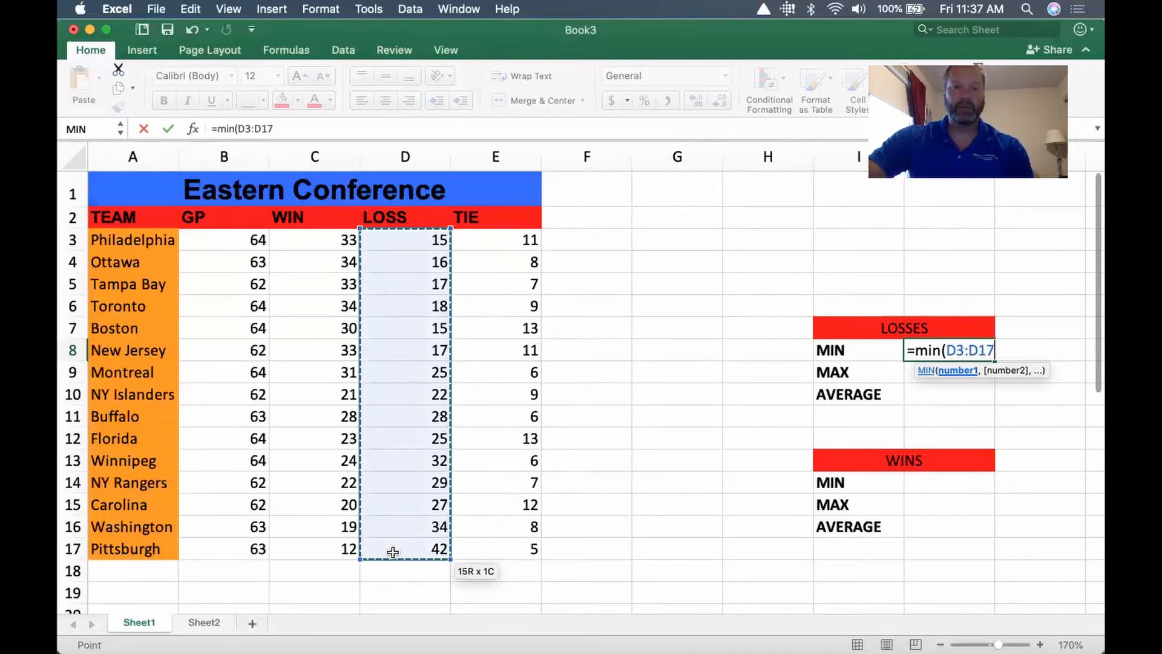
{"action": "left_click_drag", "start_coordinate": [393, 552], "coordinate": [393, 552]}
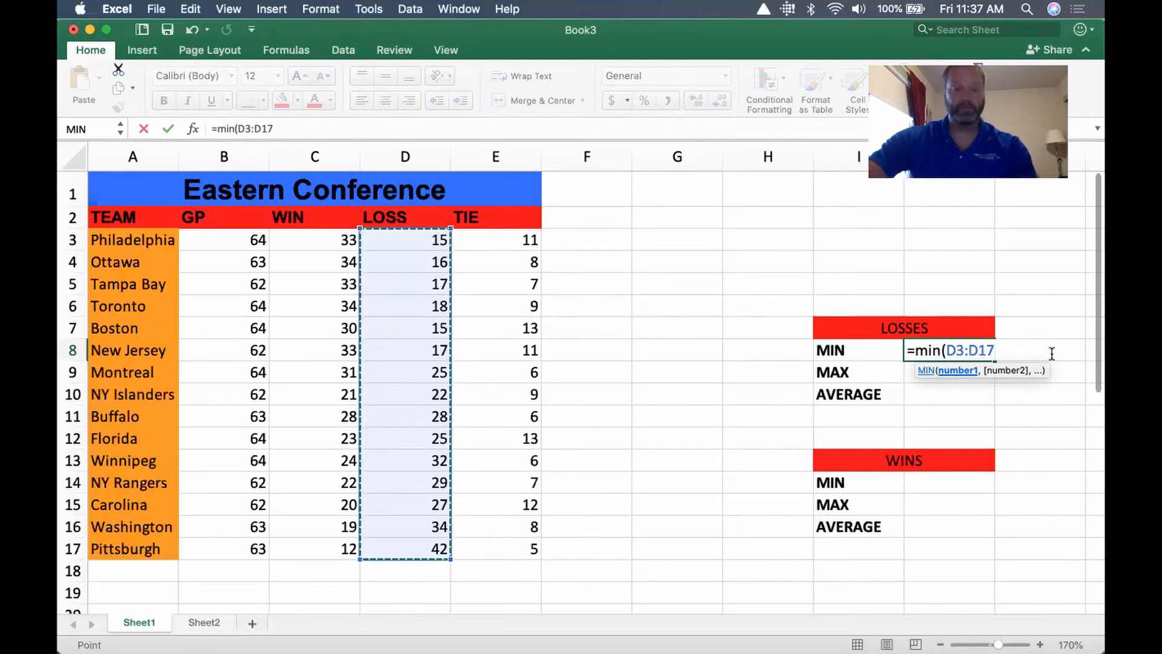
{"action": "type", "text": ")"}
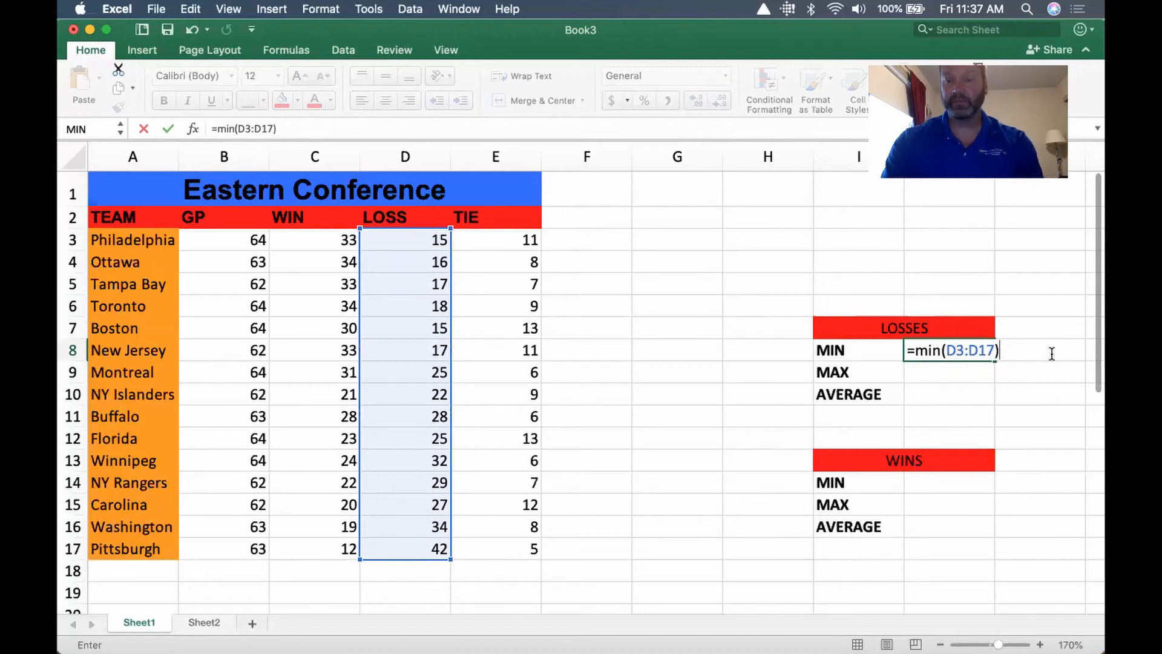
{"action": "key", "text": "Return"}
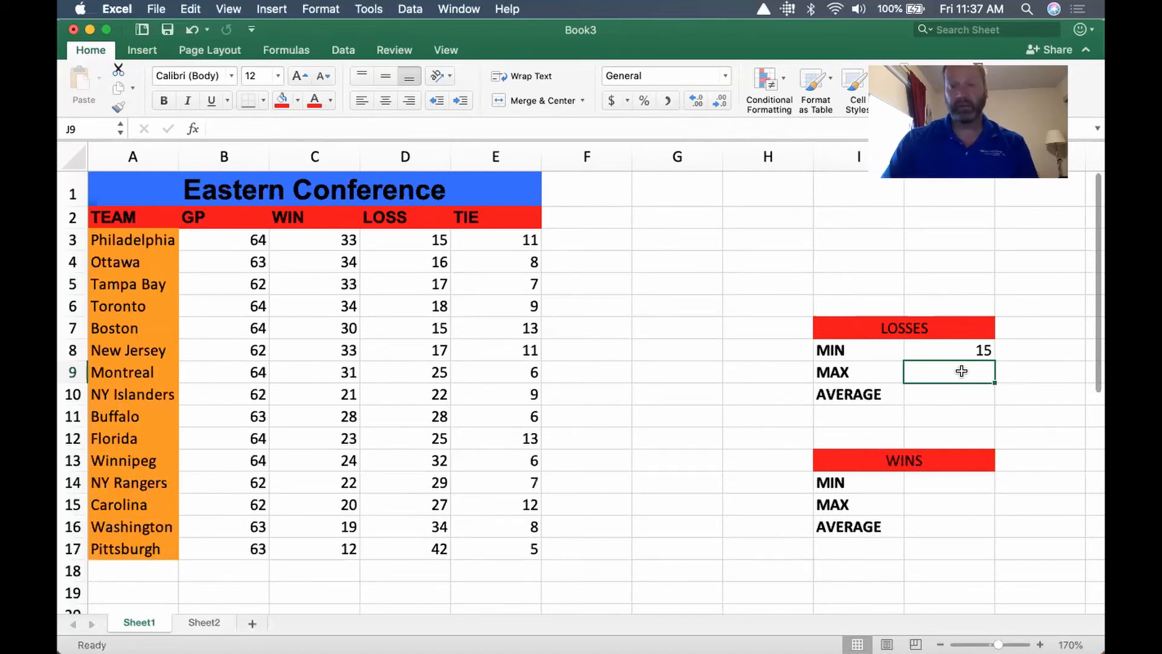
Enter a MAX formula in cell J9 under LOSSES that finds the largest value in D3:D17
{"action": "type", "text": "=max"}
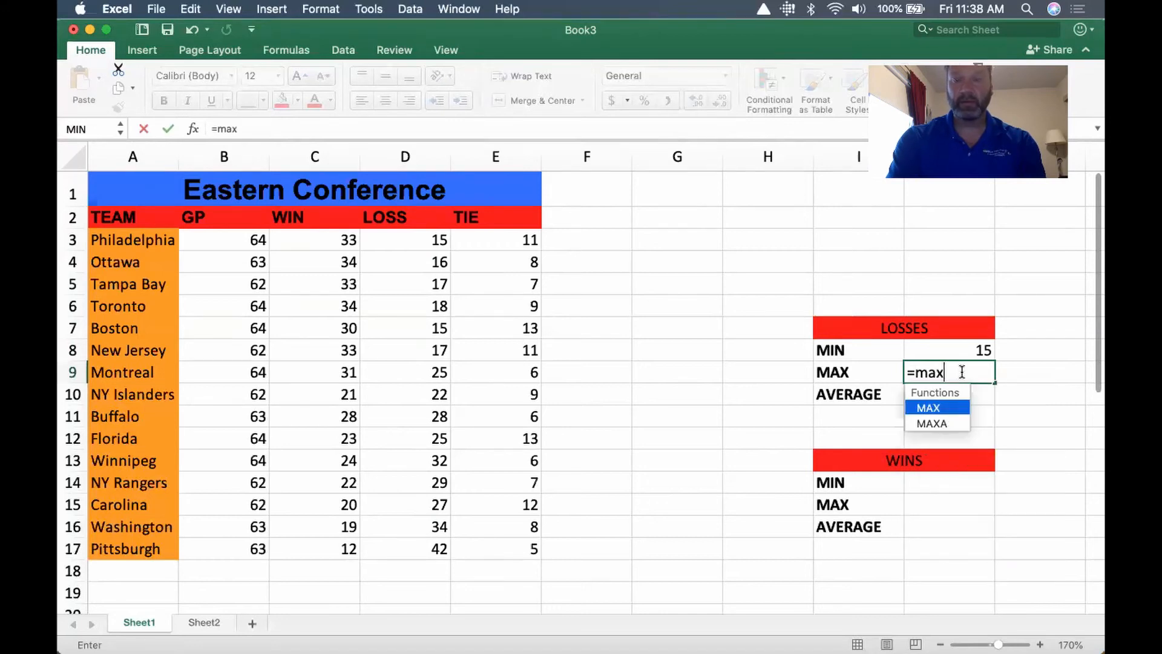
{"action": "type", "text": "("}
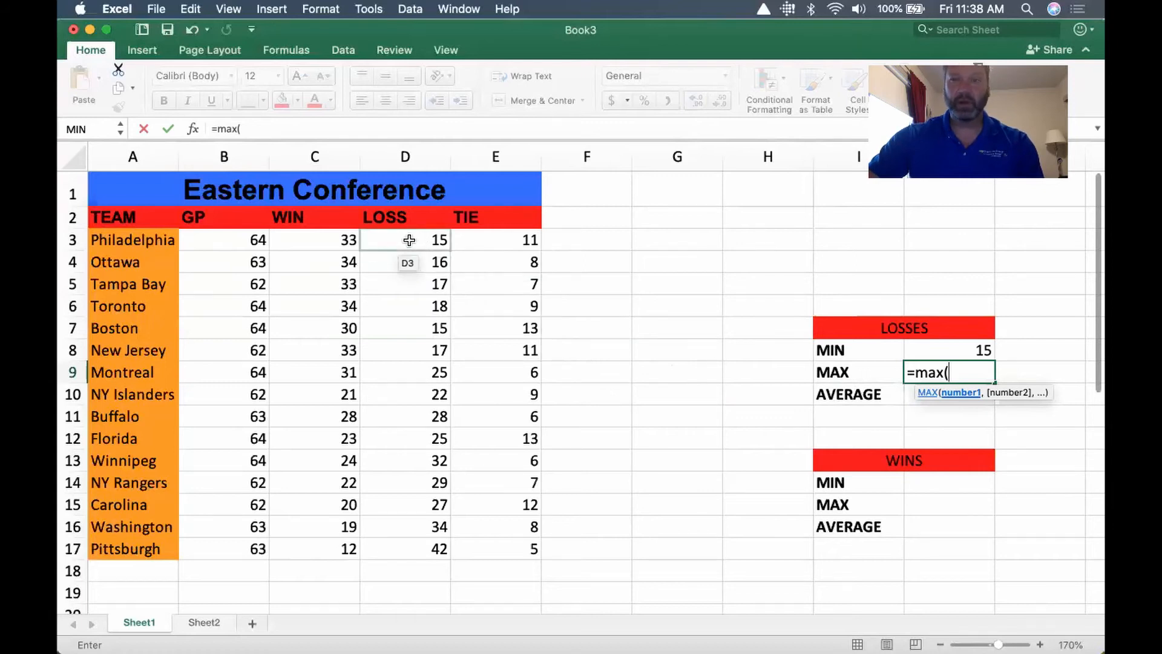
{"action": "left_click_drag", "start_coordinate": [409, 240], "coordinate": [411, 552]}
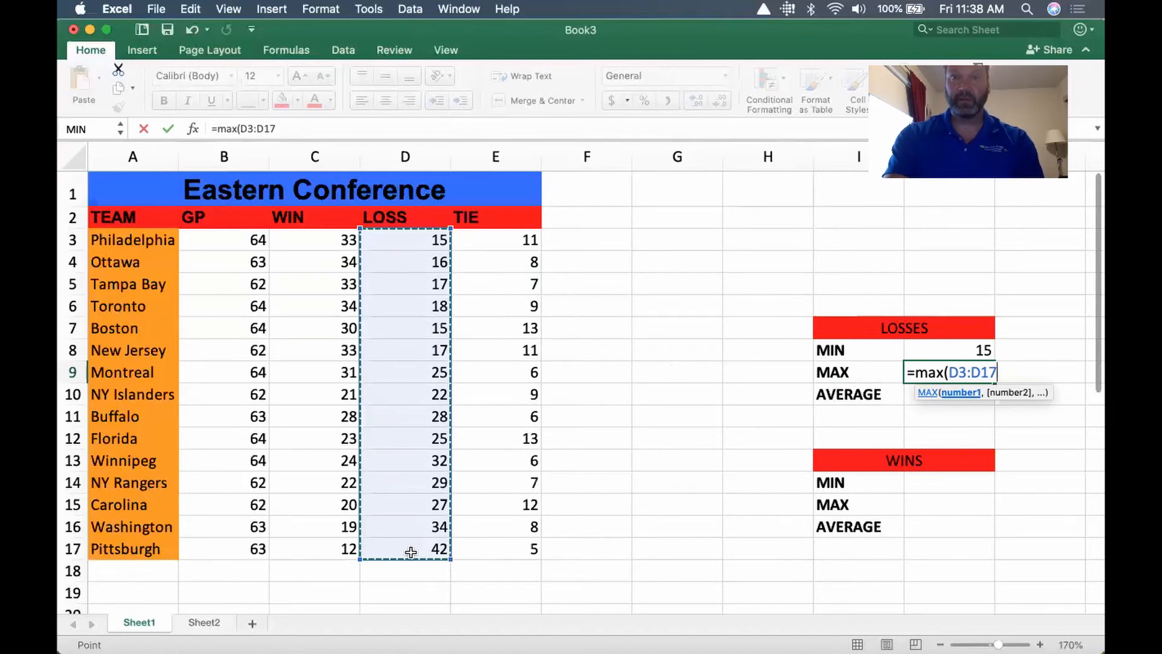
{"action": "type", "text": ")"}
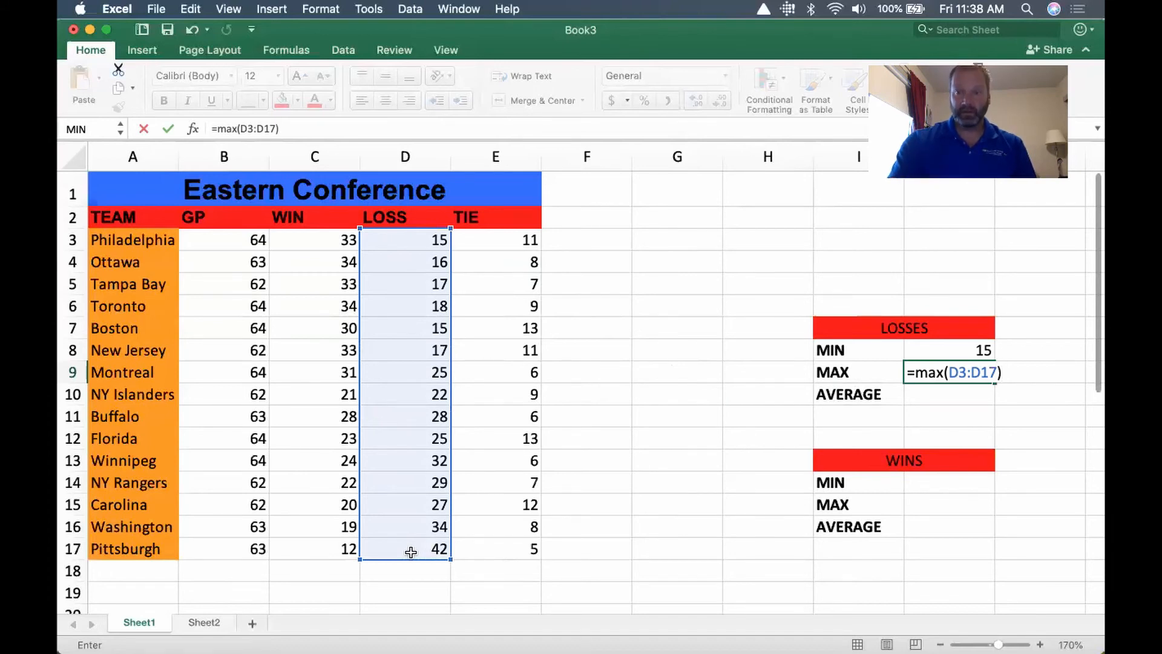
{"action": "key", "text": "Return"}
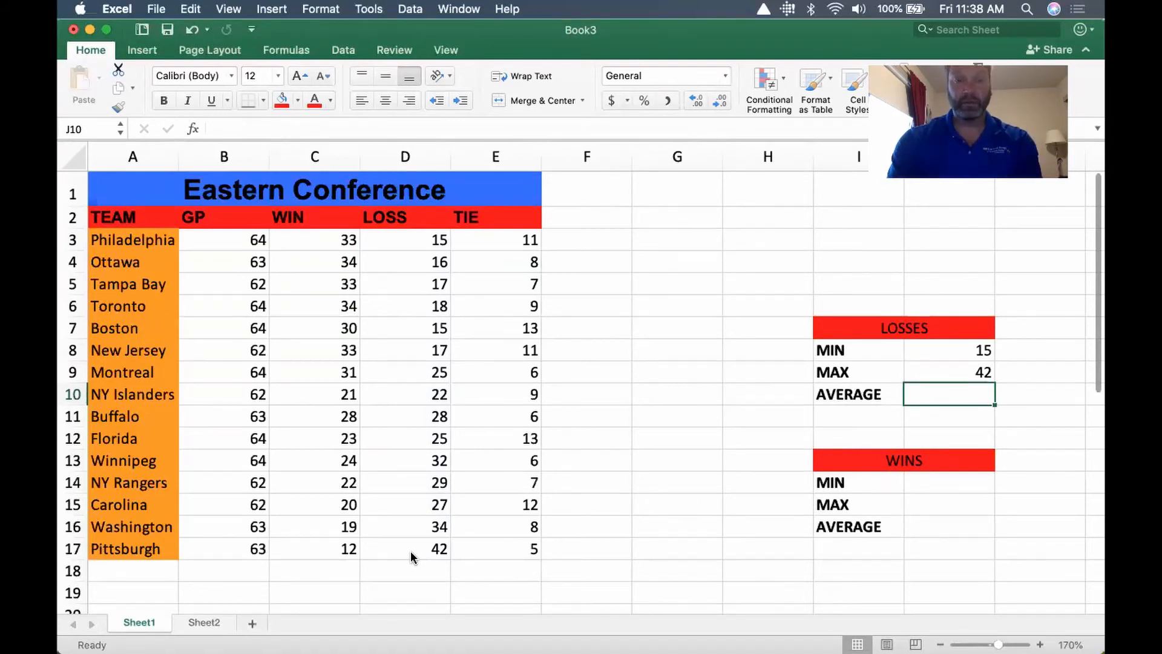
Enter an AVERAGE formula in cell J10 under LOSSES that averages the values in D3:D17
{"action": "type", "text": "="}
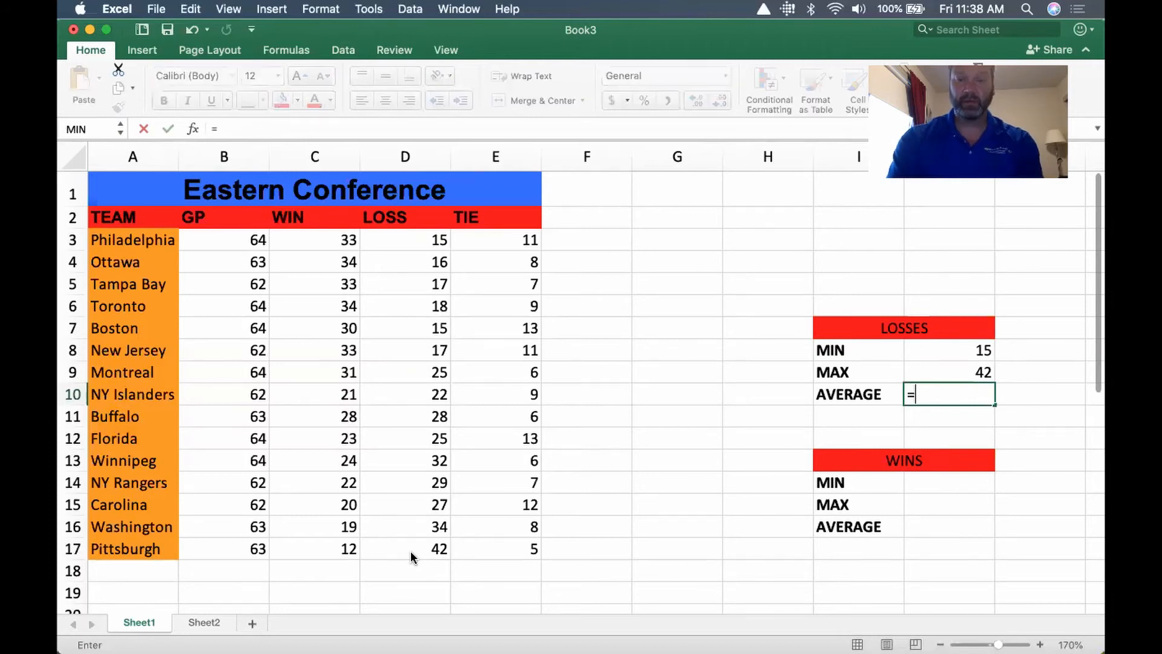
{"action": "type", "text": "average"}
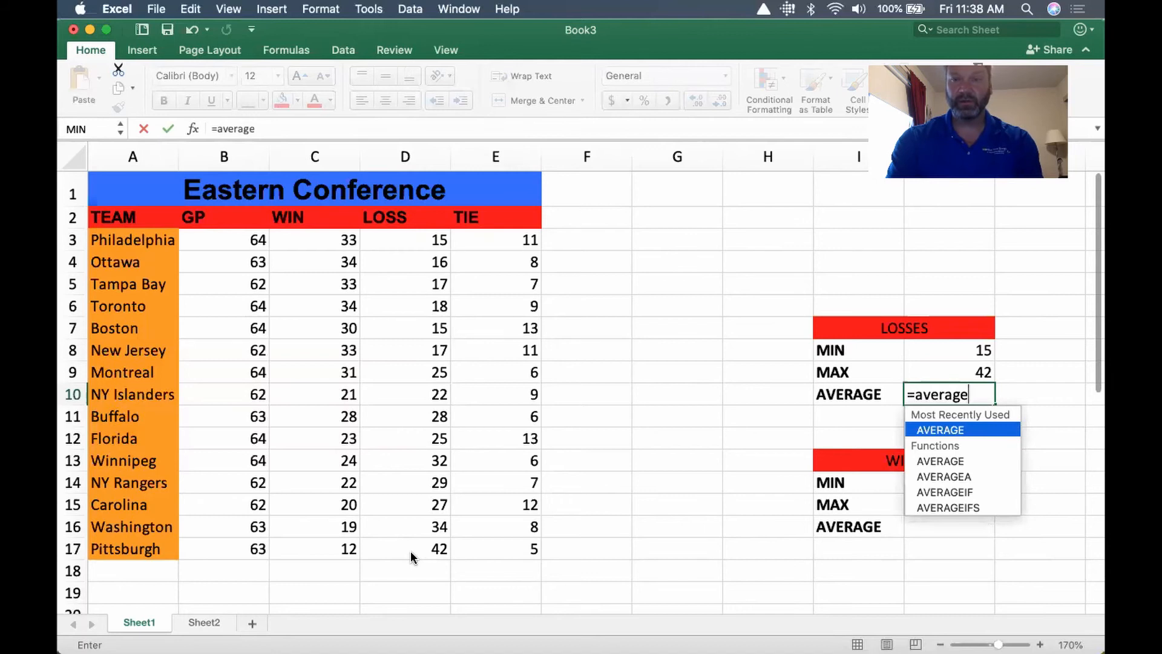
{"action": "type", "text": "("}
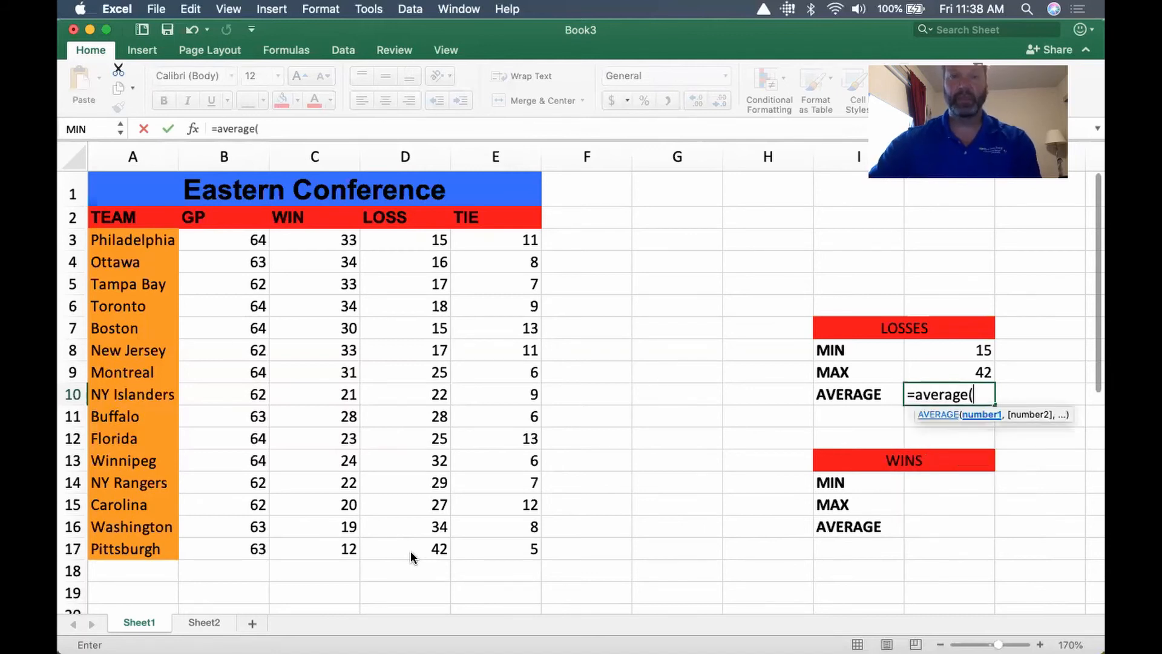
{"action": "left_click_drag", "start_coordinate": [406, 242], "coordinate": [408, 554]}
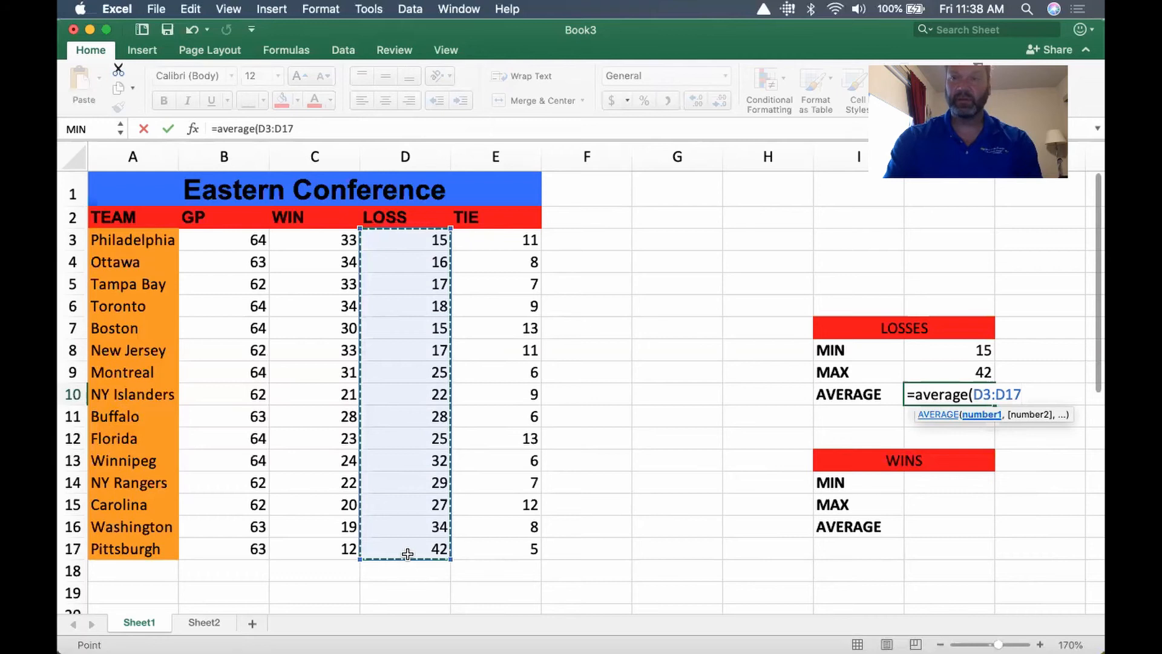
{"action": "type", "text": ")"}
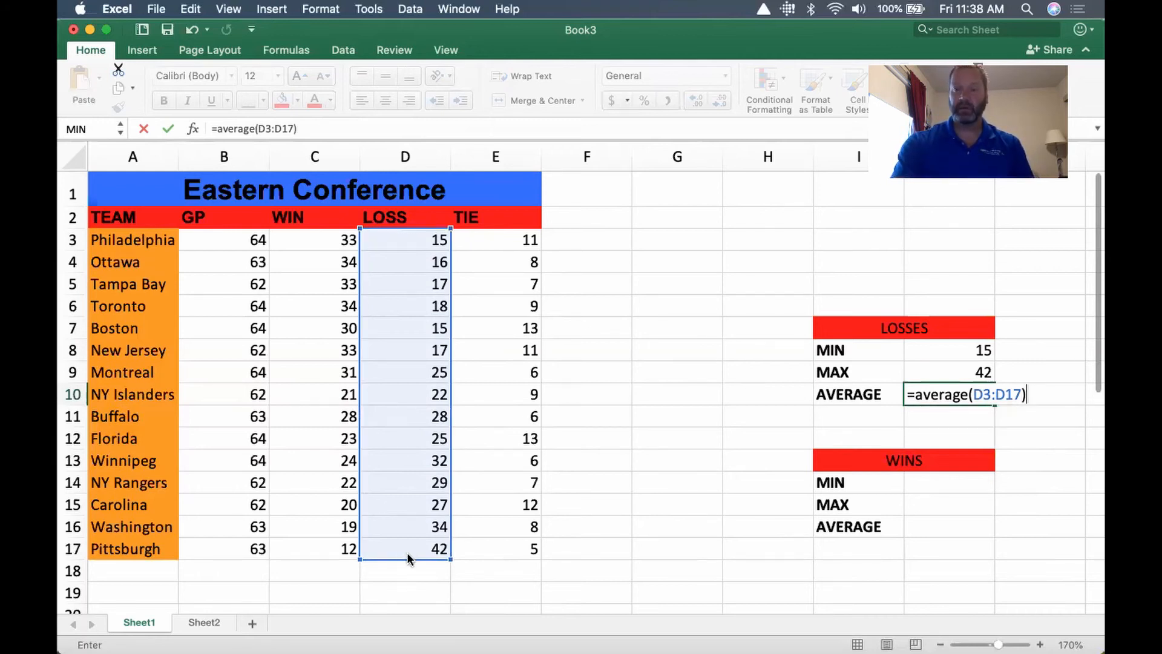
{"action": "key", "text": "Return"}
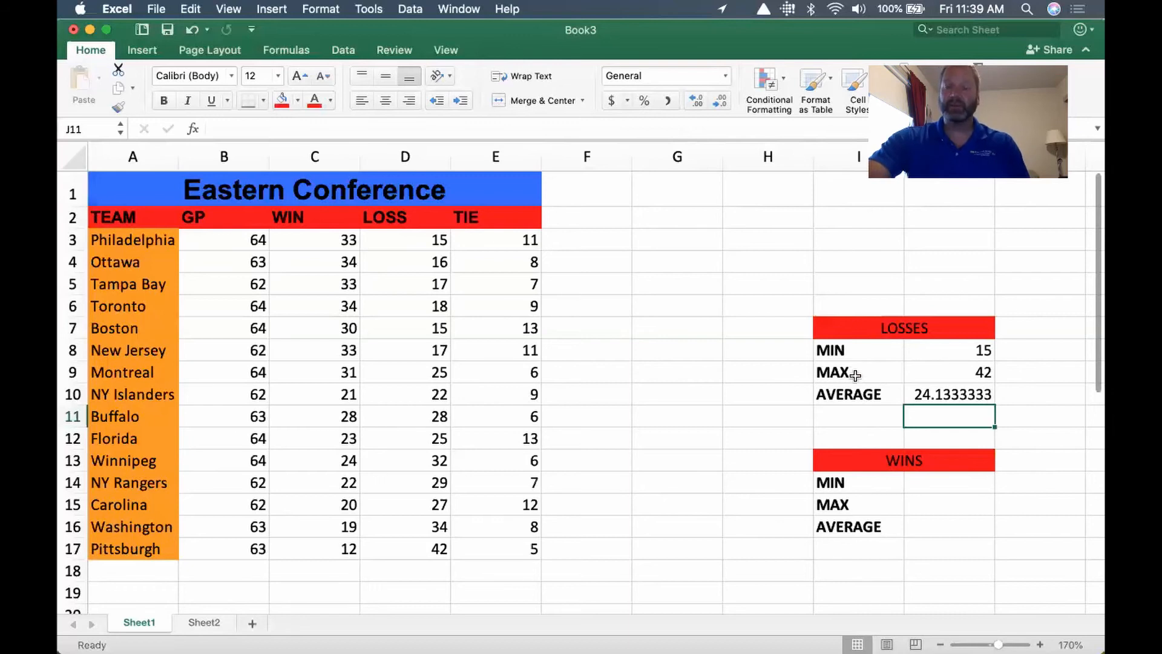
Reduce the decimal places of the LOSSES average in J10 until it displays as a whole number
{"action": "left_click", "coordinate": [962, 397]}
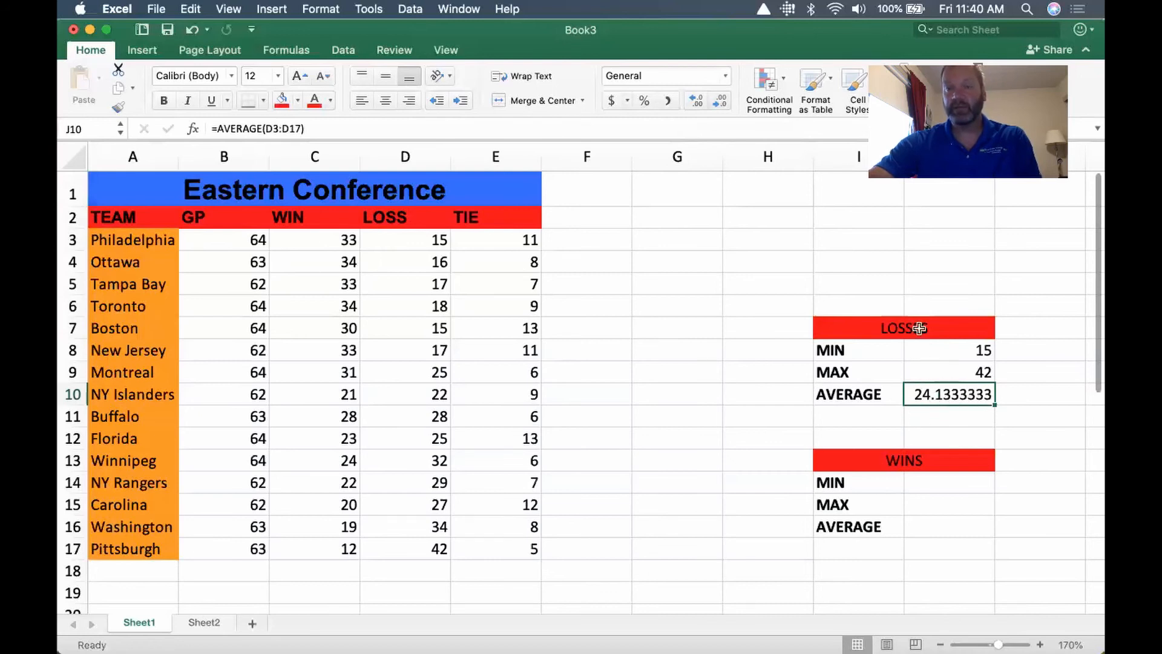
{"action": "left_click", "coordinate": [721, 104]}
{"action": "left_click", "coordinate": [721, 104]}
{"action": "left_click", "coordinate": [720, 105]}
{"action": "left_click", "coordinate": [720, 104]}
{"action": "left_click", "coordinate": [721, 104]}
{"action": "left_click", "coordinate": [720, 104]}
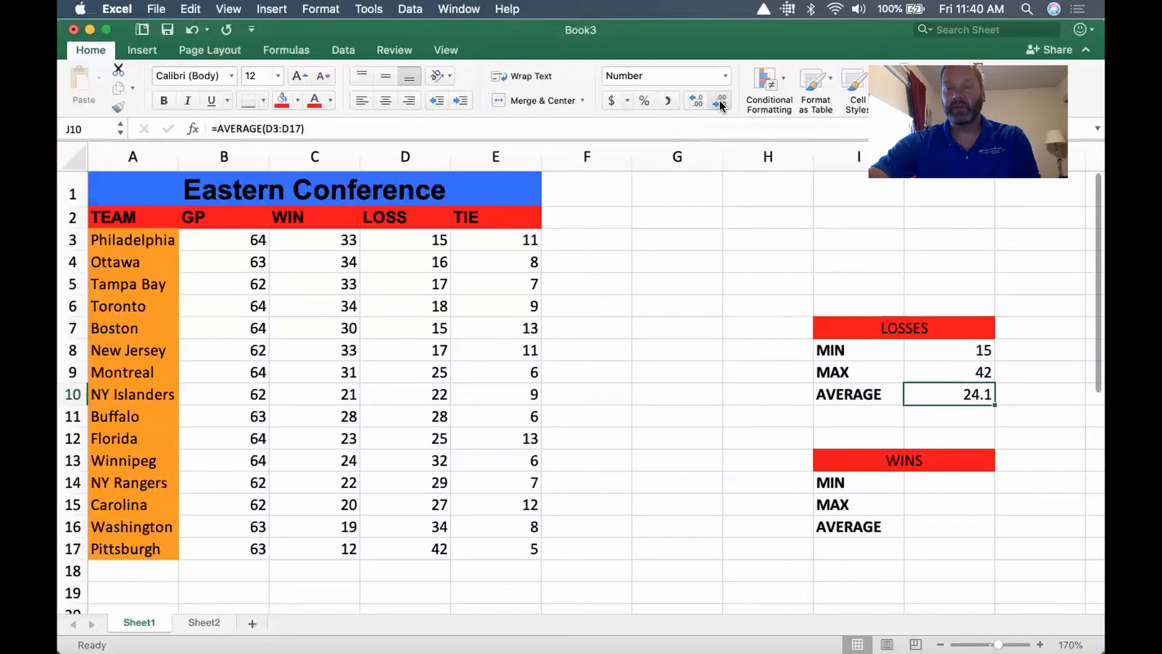
{"action": "left_click", "coordinate": [721, 104]}
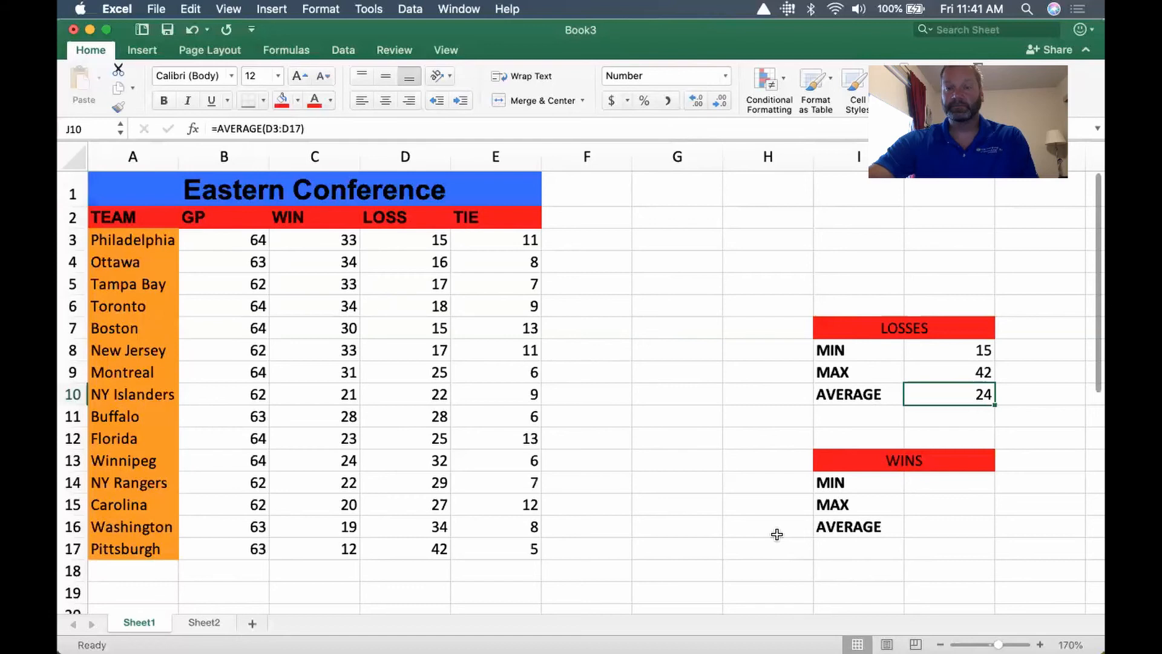
Enter a MIN formula in cell J14 under WINS that finds the smallest value in C3:C17
{"action": "left_click", "coordinate": [942, 485]}
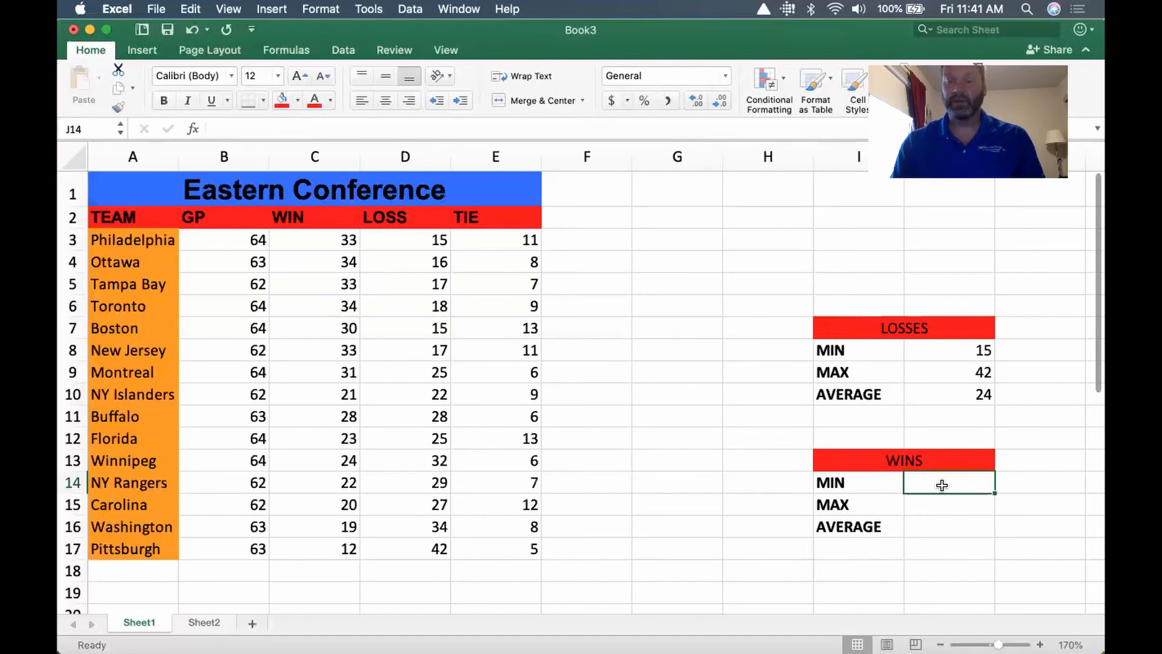
{"action": "type", "text": "="}
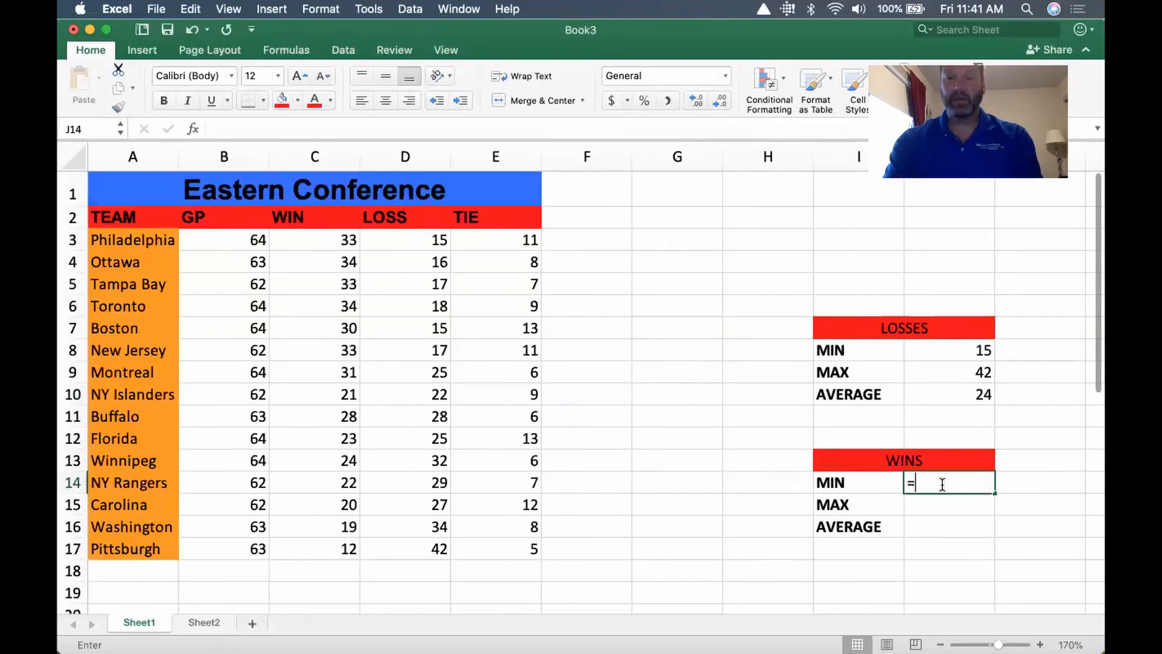
{"action": "type", "text": "min"}
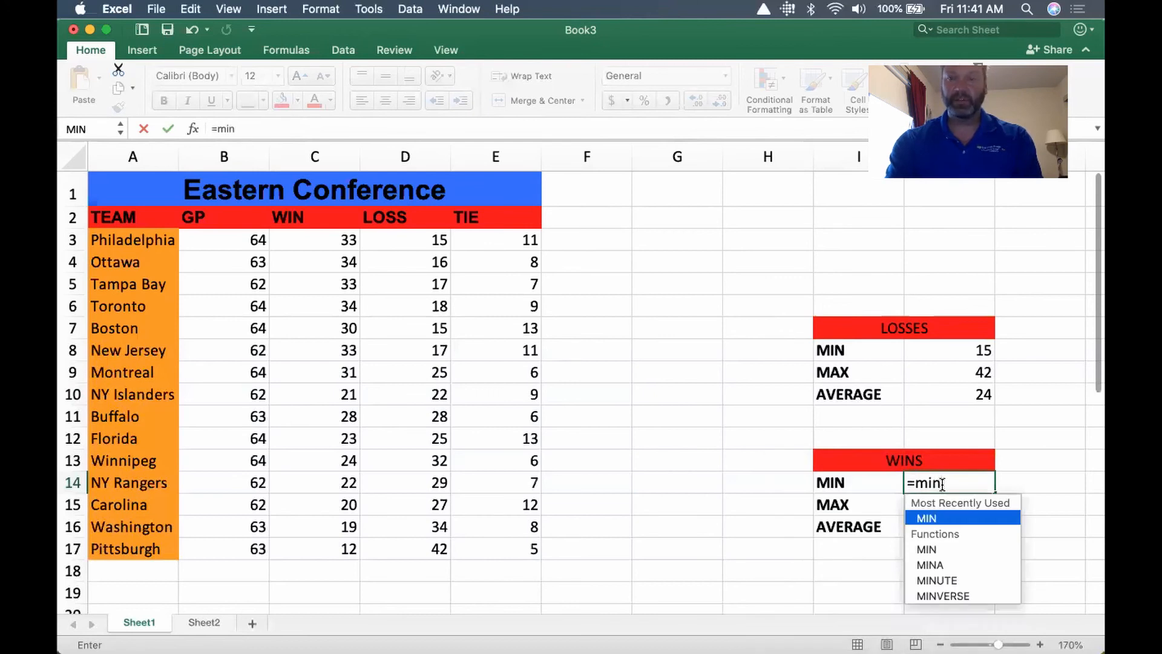
{"action": "type", "text": "("}
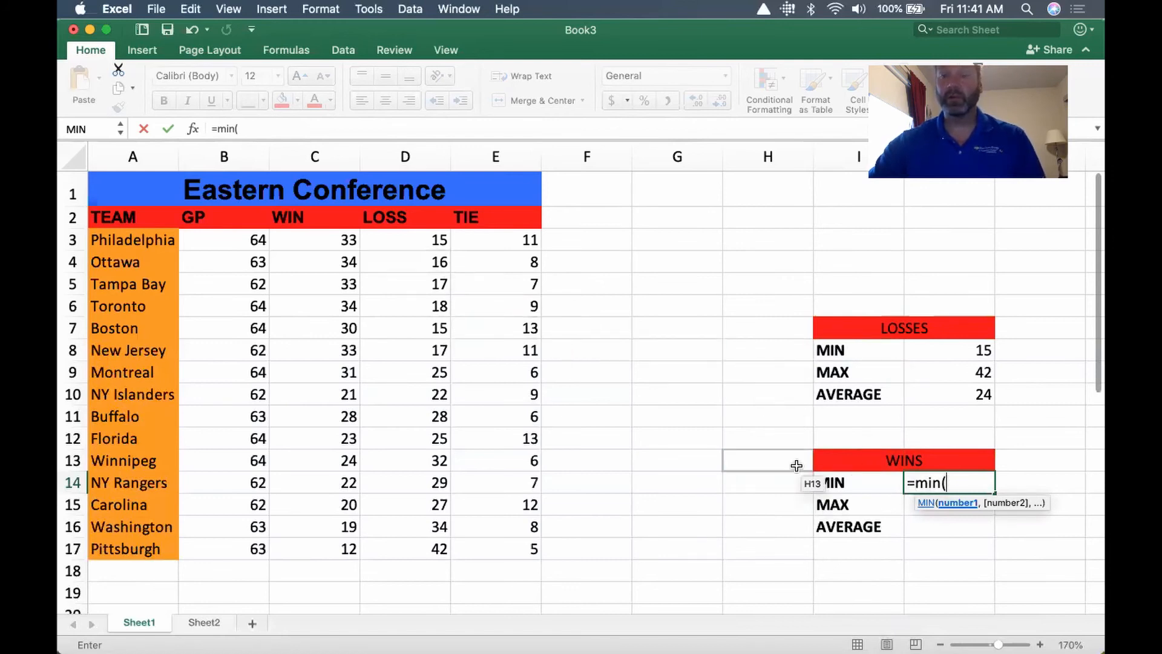
{"action": "left_click", "coordinate": [312, 239]}
{"action": "left_click_drag", "start_coordinate": [311, 240], "coordinate": [319, 554]}
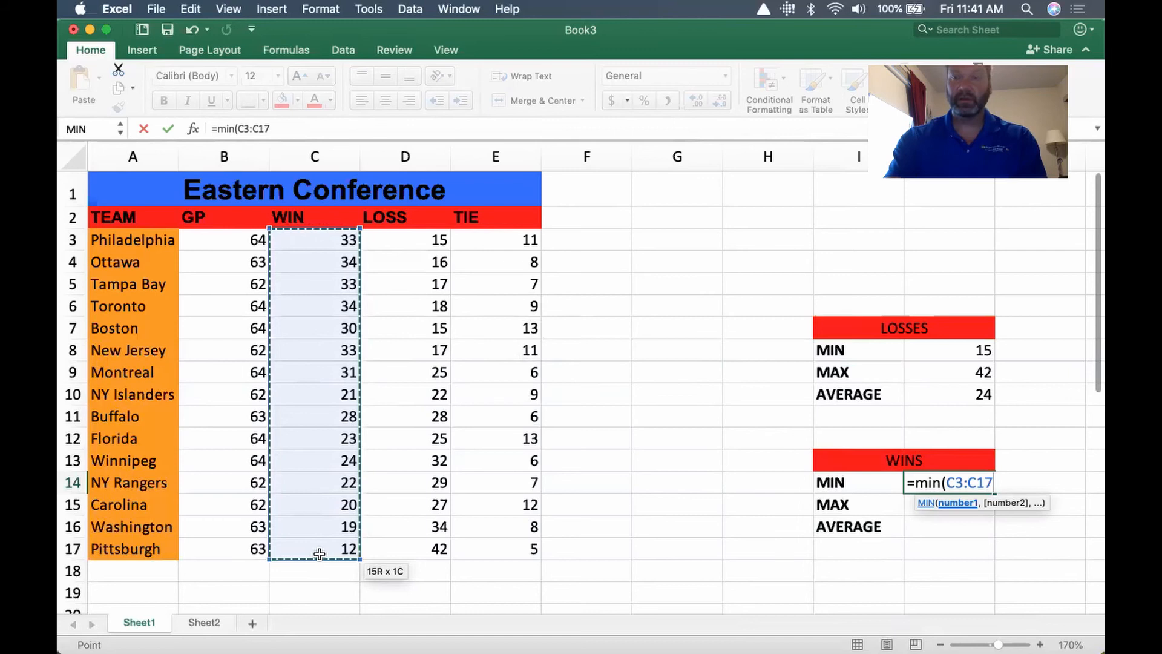
{"action": "type", "text": ")"}
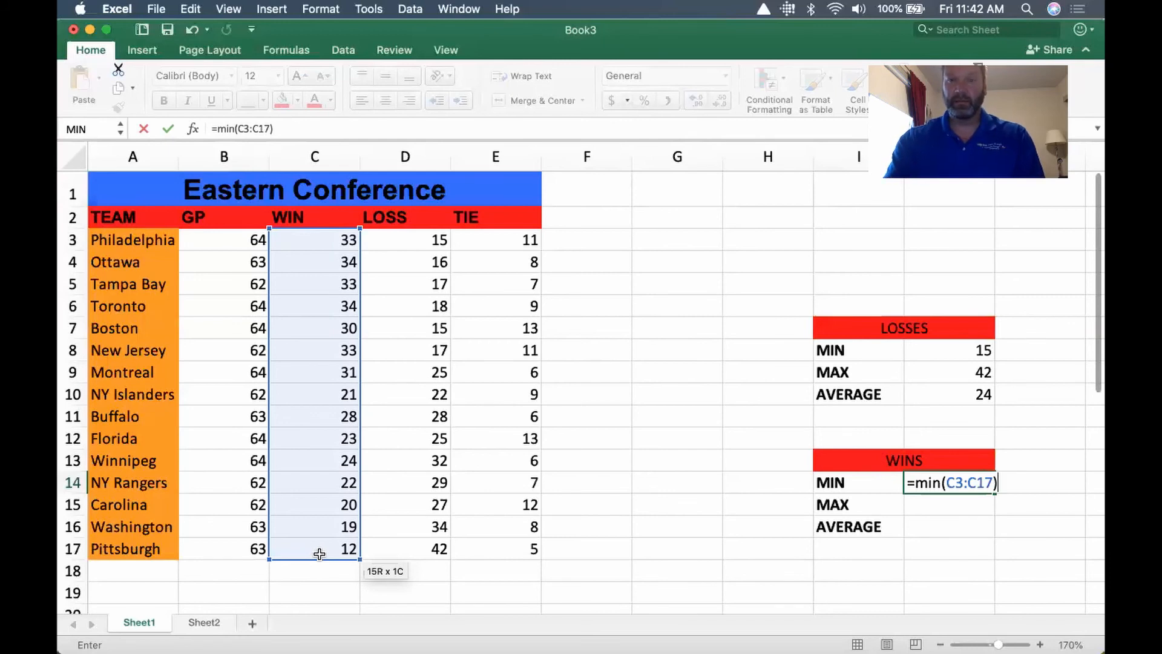
{"action": "key", "text": "Return"}
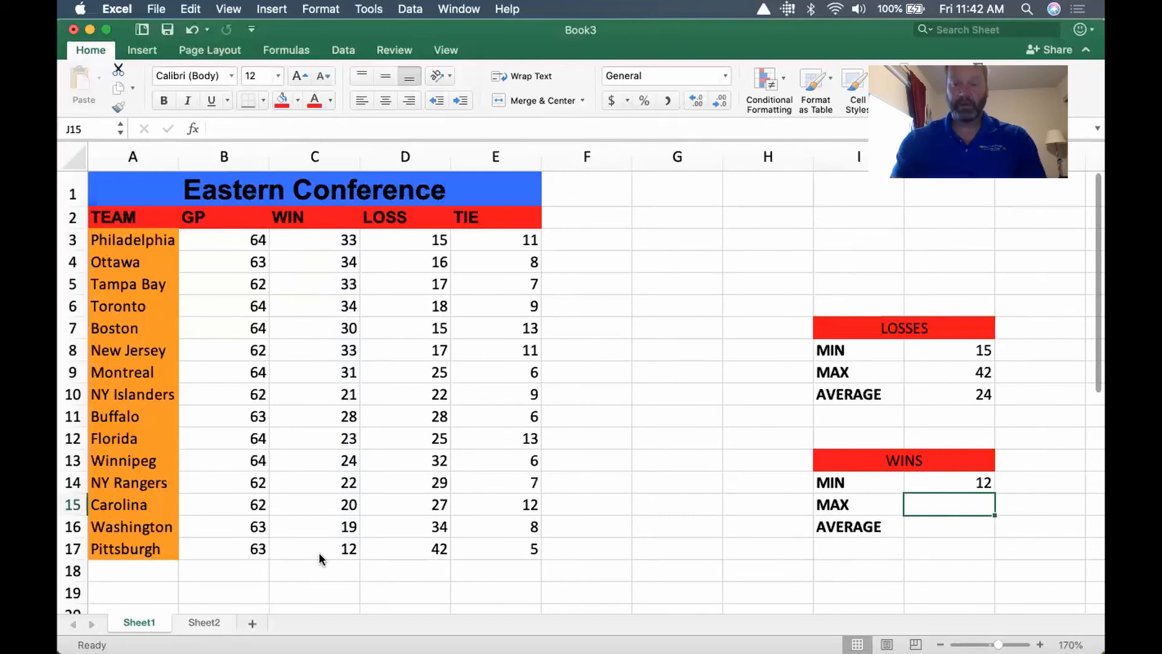
Enter a MAX formula in cell J15 under WINS that finds the largest value in C3:C17
{"action": "type", "text": "=max"}
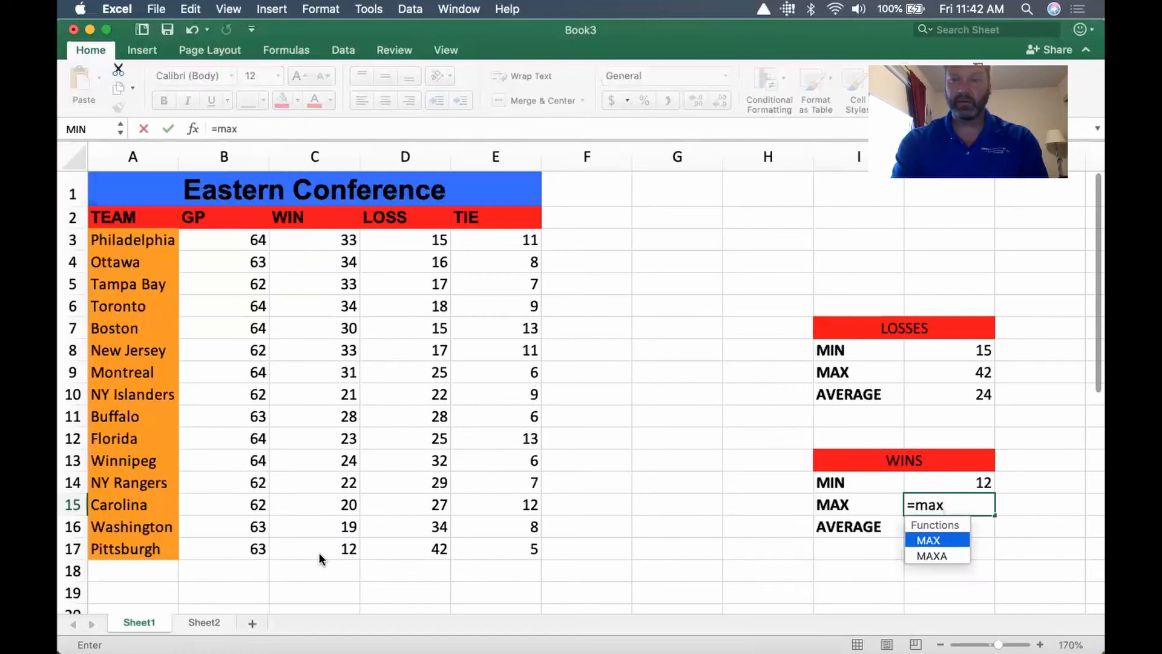
{"action": "type", "text": "("}
{"action": "left_click", "coordinate": [339, 543]}
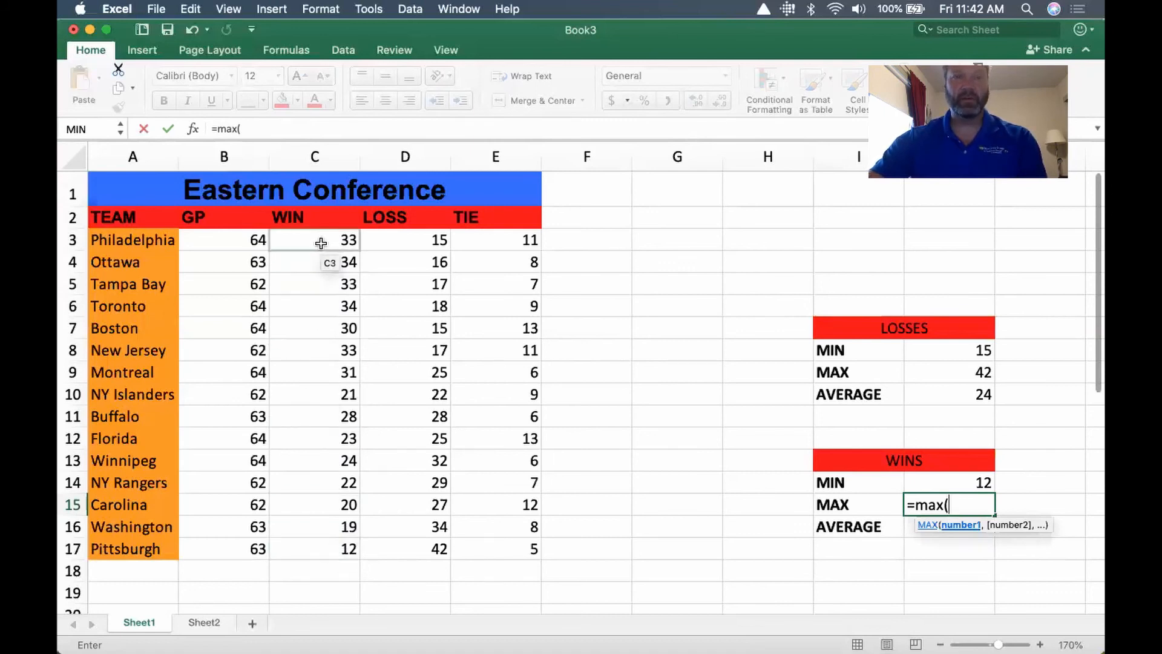
{"action": "left_click_drag", "start_coordinate": [318, 239], "coordinate": [321, 541]}
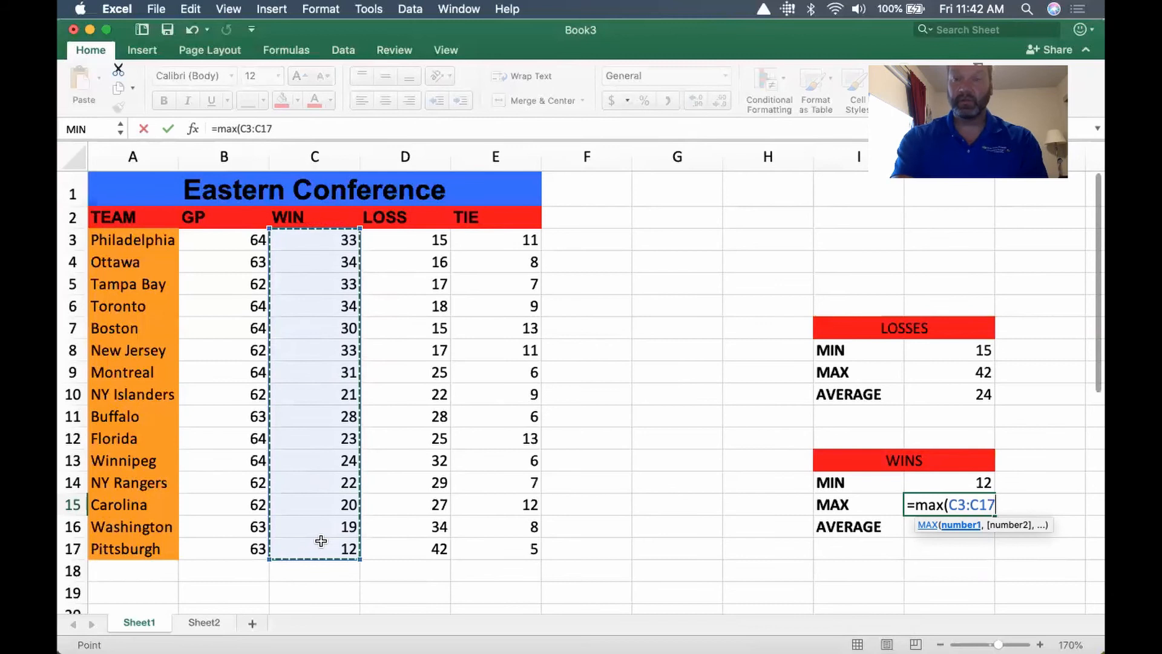
{"action": "type", "text": ")"}
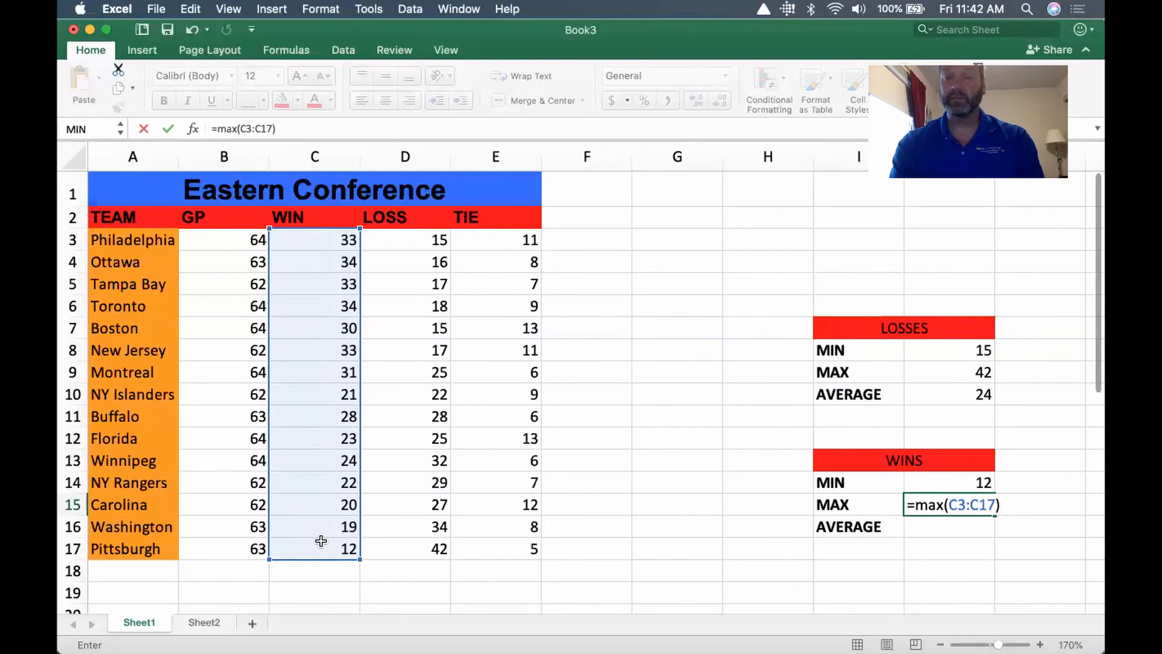
{"action": "key", "text": "Return"}
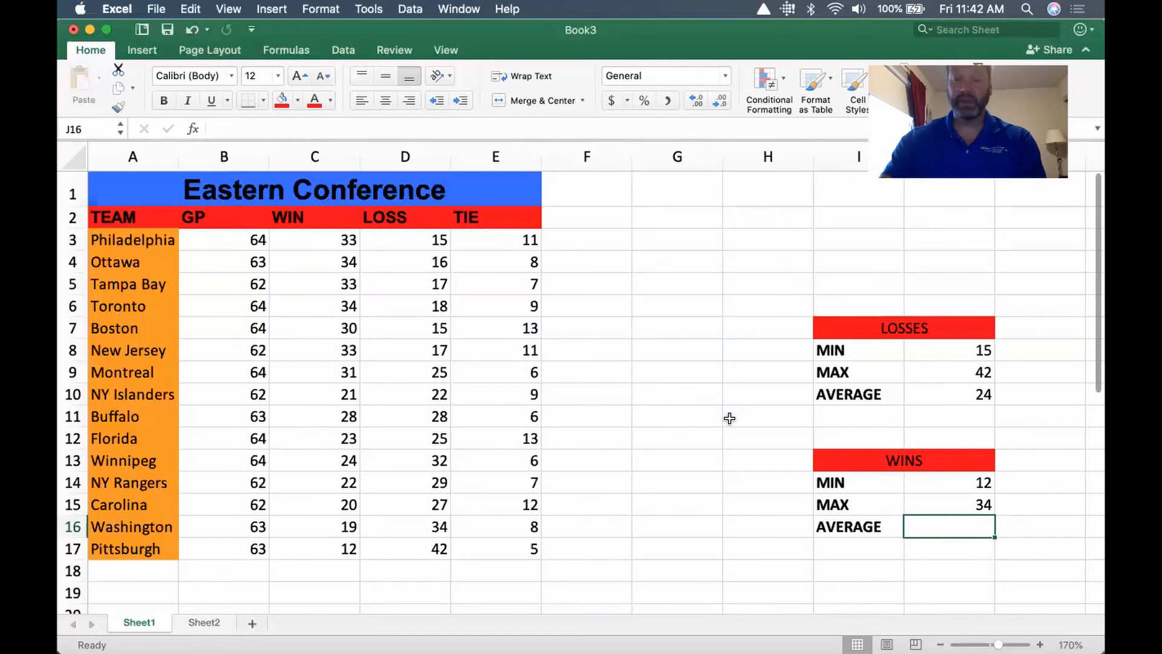
Enter an AVERAGE formula in cell J16 under WINS that averages the values in C3:C17
{"action": "type", "text": "=a"}
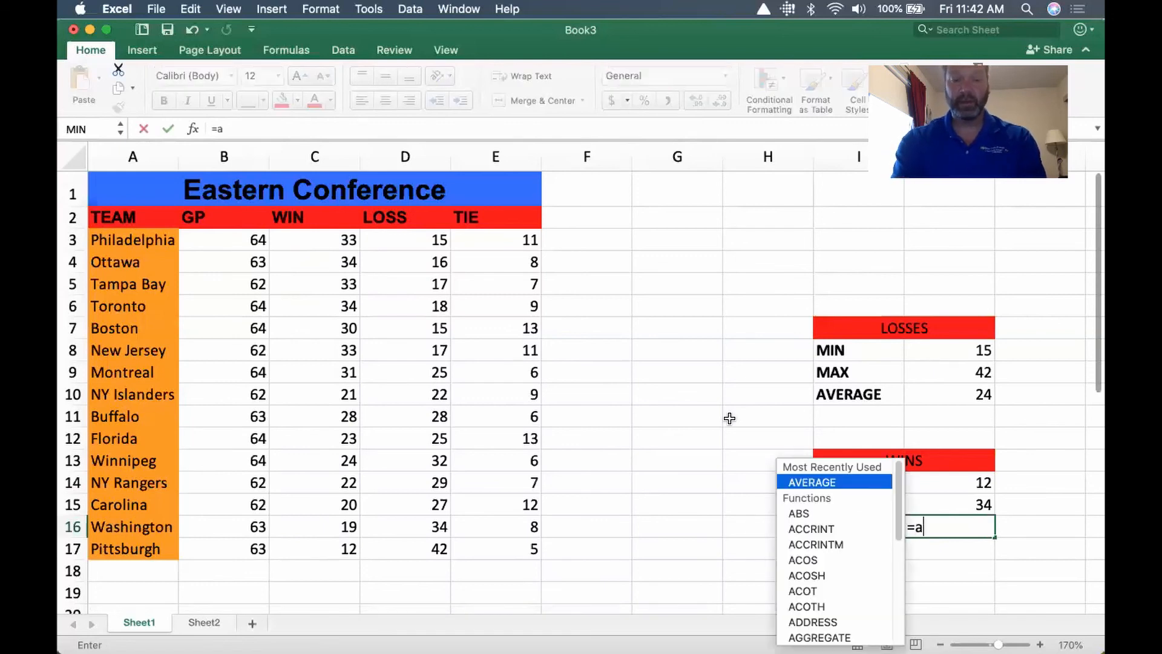
{"action": "type", "text": "verage"}
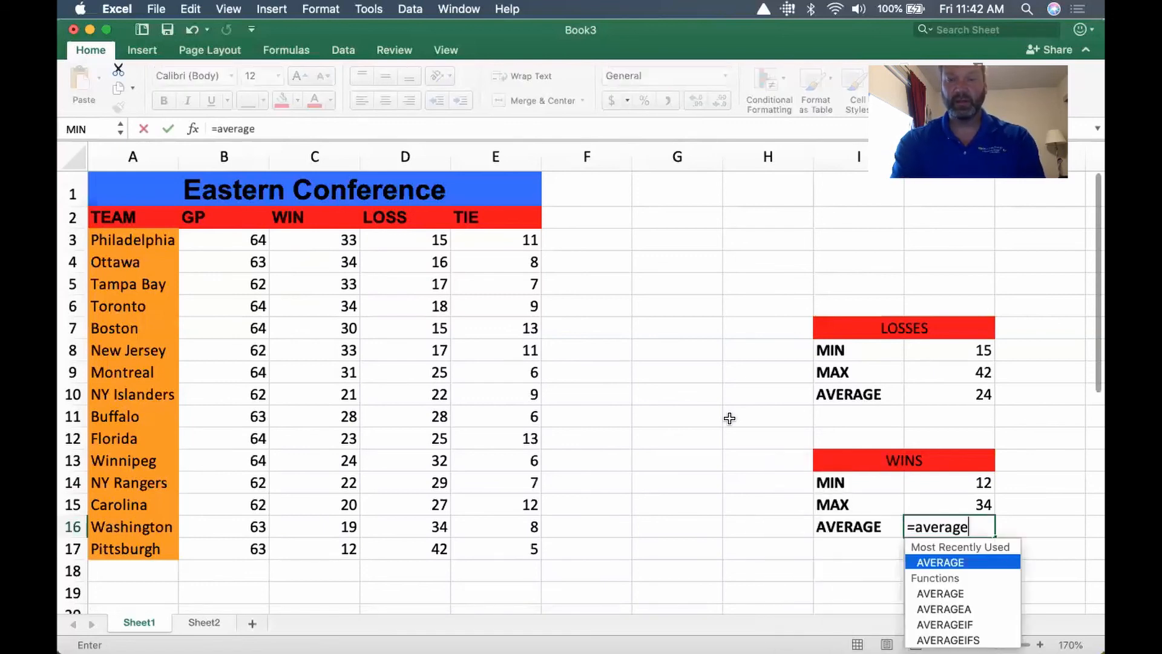
{"action": "type", "text": "("}
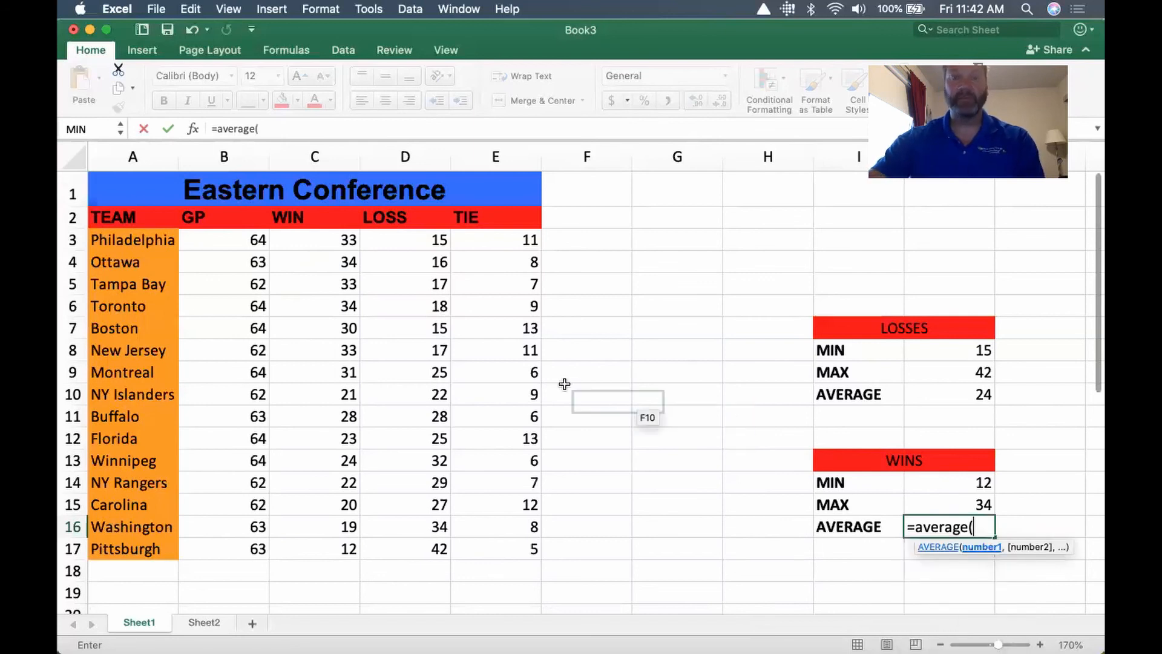
{"action": "left_click_drag", "start_coordinate": [304, 240], "coordinate": [305, 544]}
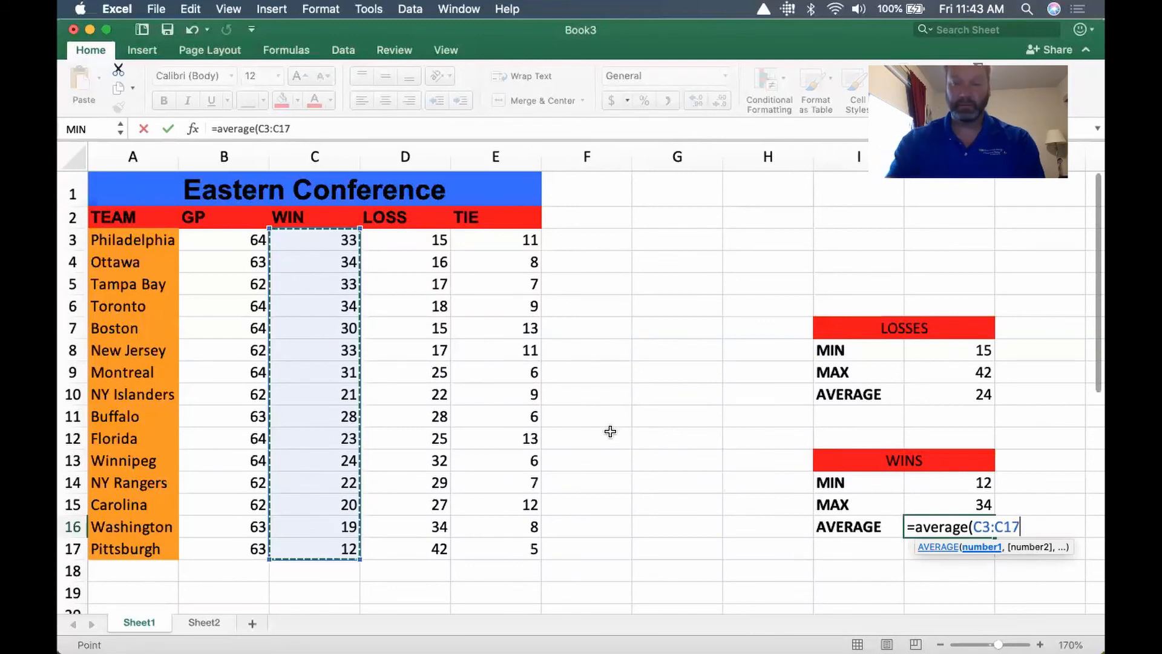
{"action": "type", "text": ")"}
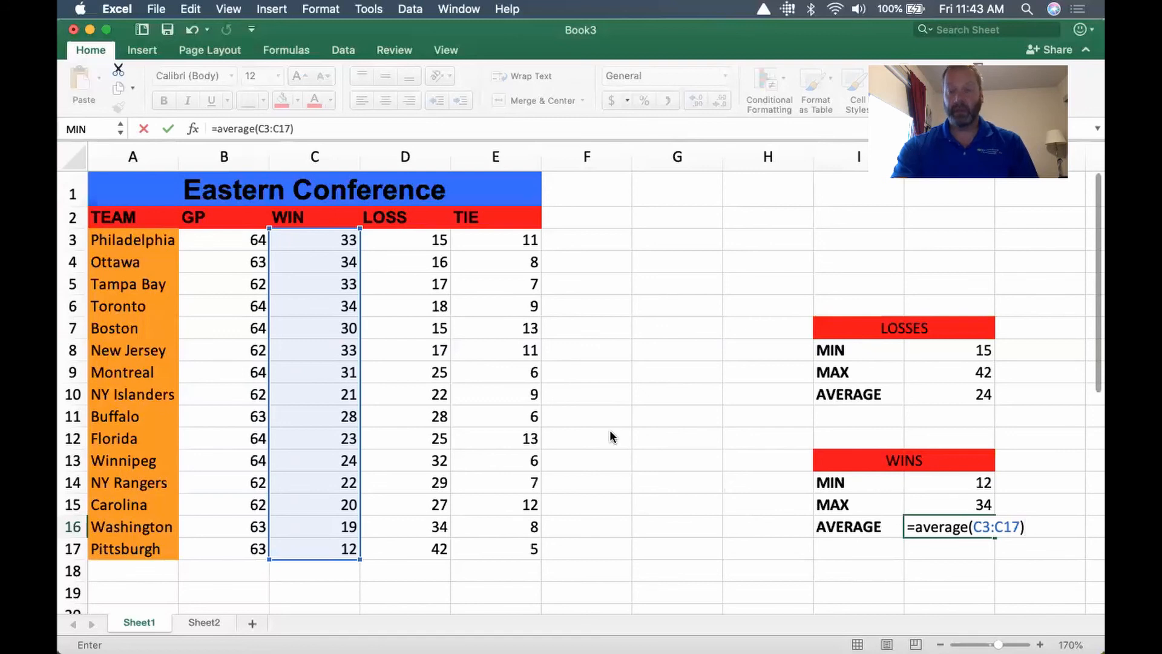
{"action": "key", "text": "Return"}
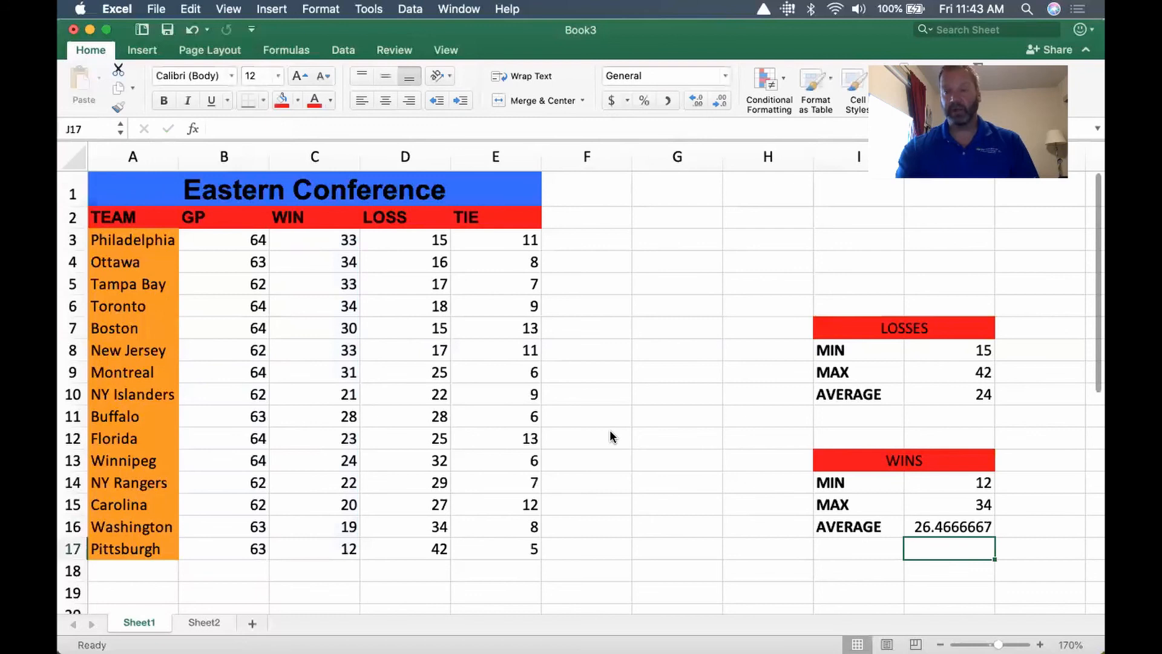
Reduce the decimal places of the WINS average in J16 until it displays as a whole number
{"action": "left_click", "coordinate": [952, 531]}
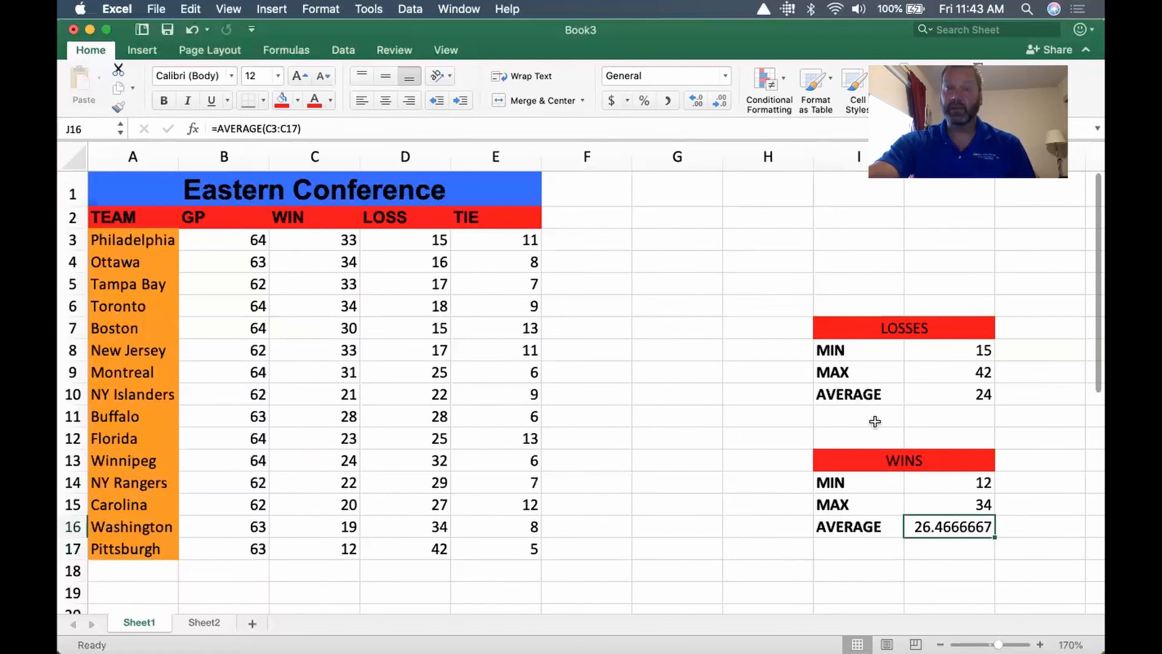
{"action": "left_click", "coordinate": [716, 100]}
{"action": "left_click", "coordinate": [717, 100]}
{"action": "left_click", "coordinate": [717, 100]}
{"action": "left_click", "coordinate": [717, 100]}
{"action": "left_click", "coordinate": [716, 99]}
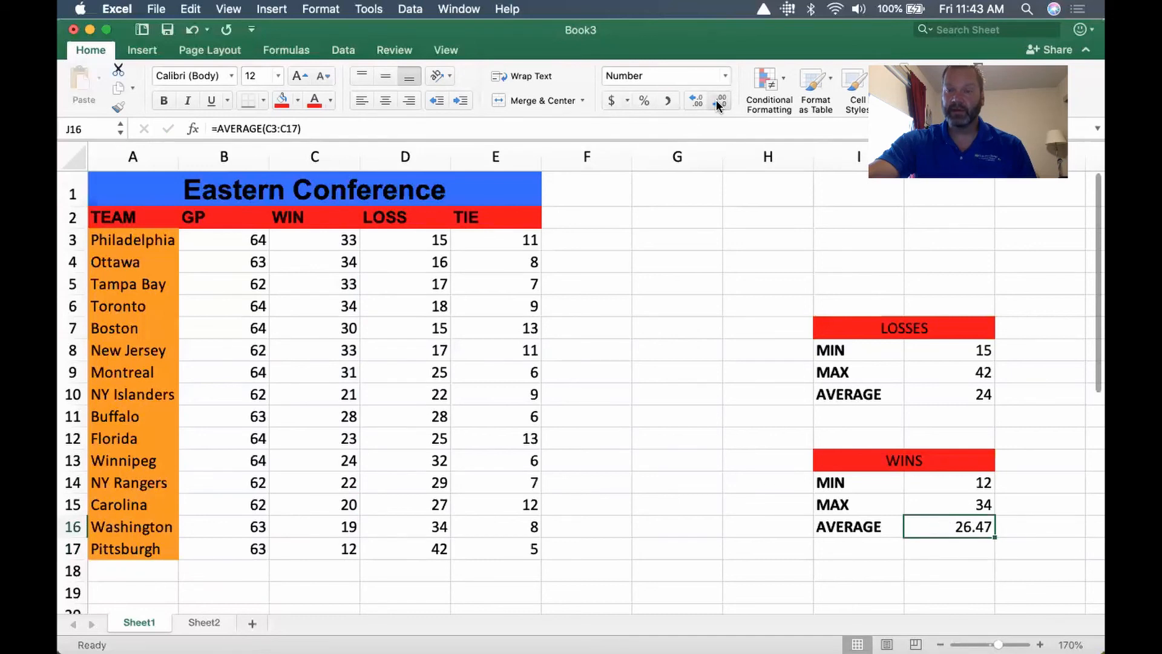
{"action": "left_click", "coordinate": [717, 100]}
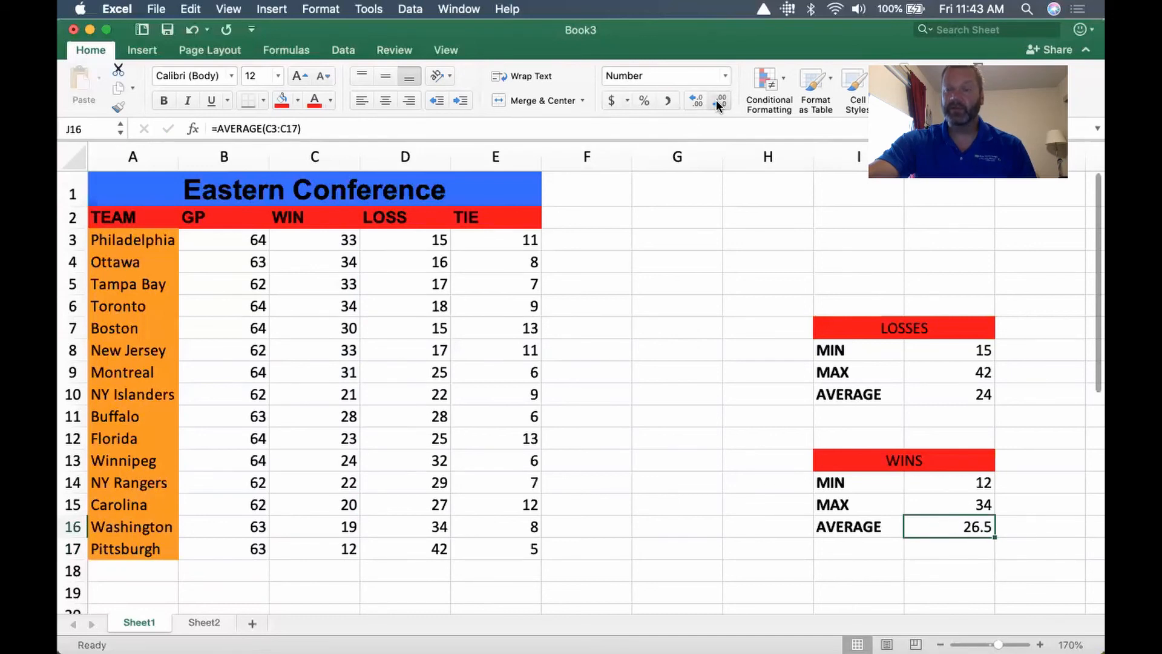
{"action": "left_click", "coordinate": [717, 99]}
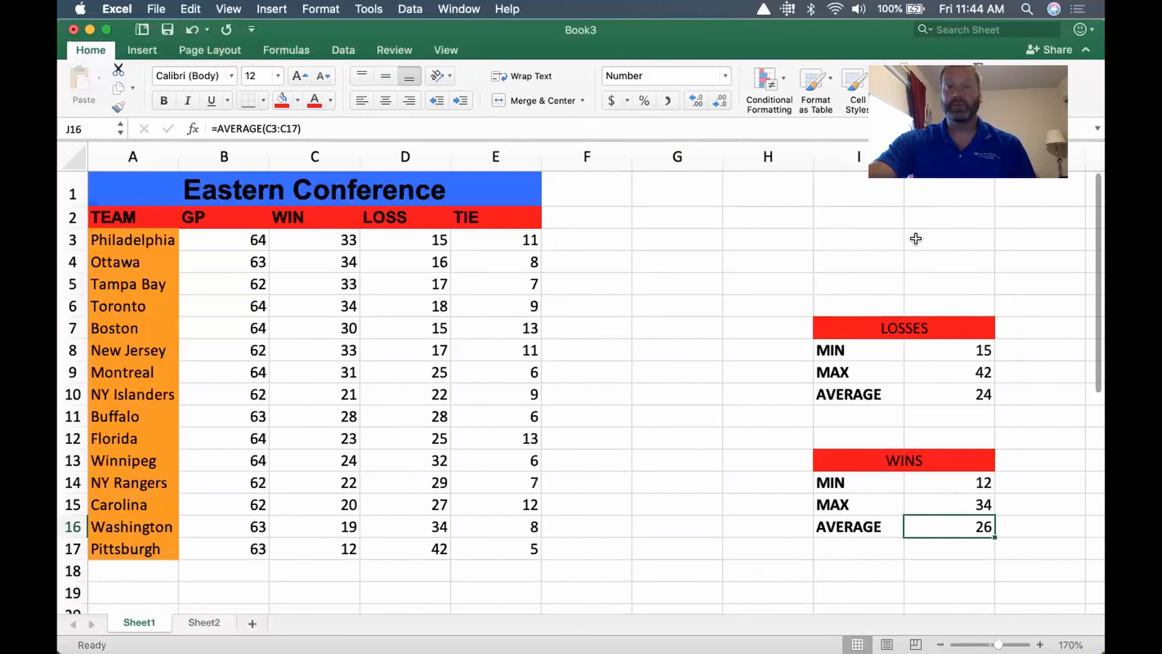
Create a TIES heading by merging and centering cells I2:J2 with a red fill
{"action": "left_click", "coordinate": [882, 216]}
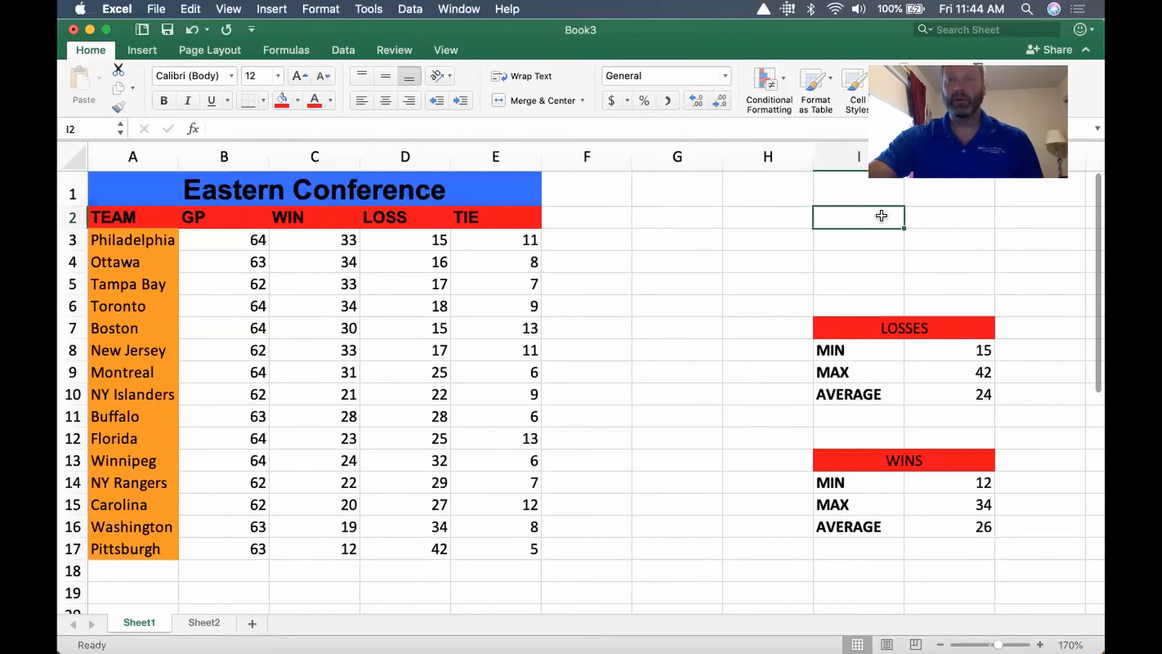
{"action": "left_click_drag", "start_coordinate": [881, 216], "coordinate": [942, 216]}
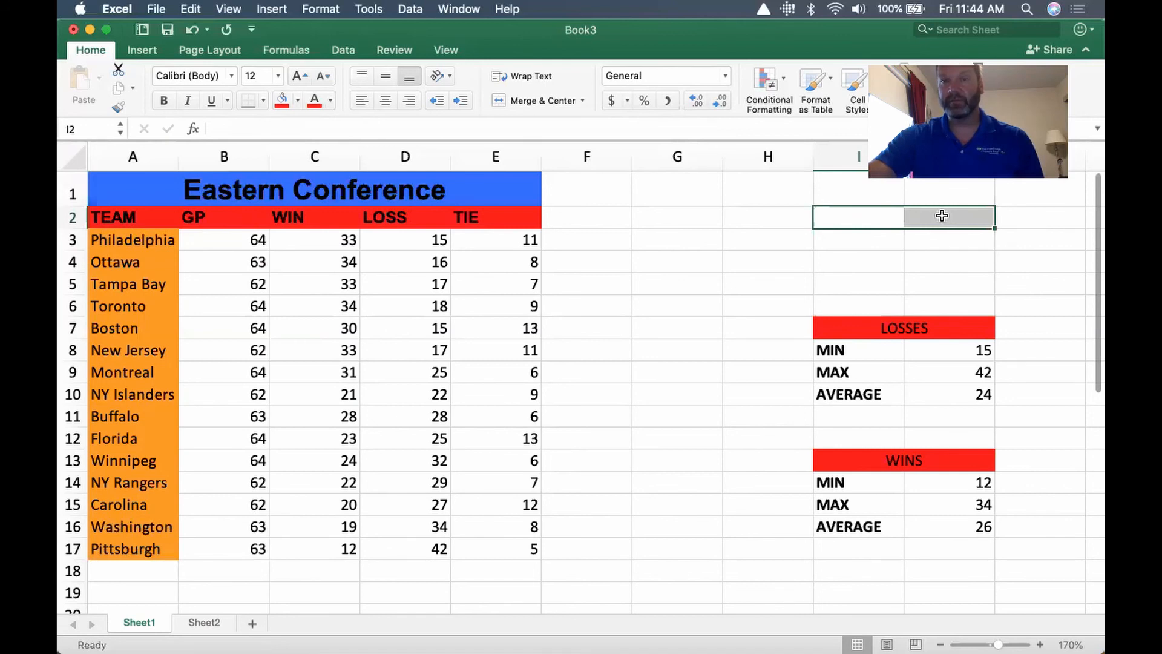
{"action": "left_click", "coordinate": [517, 101]}
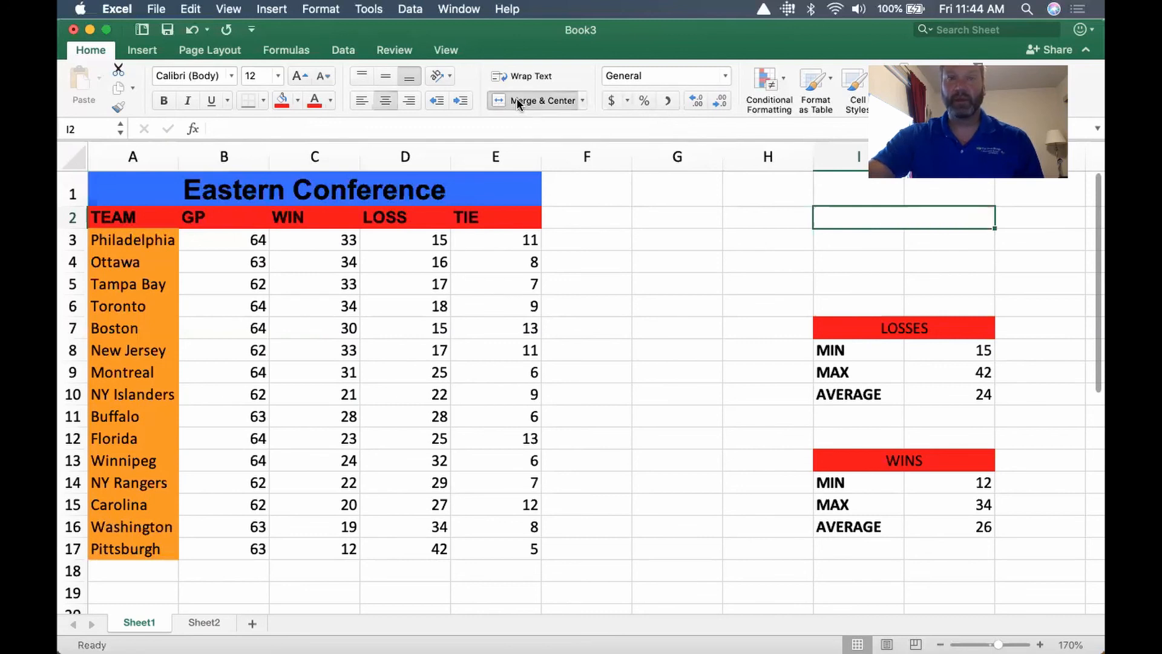
{"action": "left_click", "coordinate": [282, 102]}
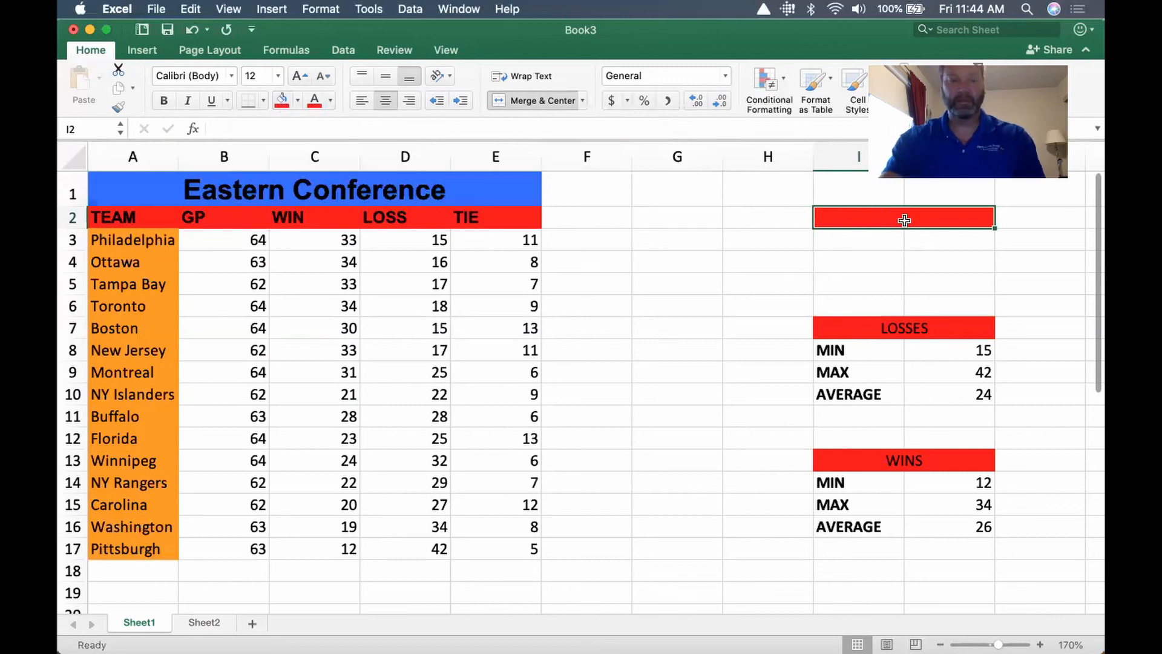
{"action": "type", "text": "TIES"}
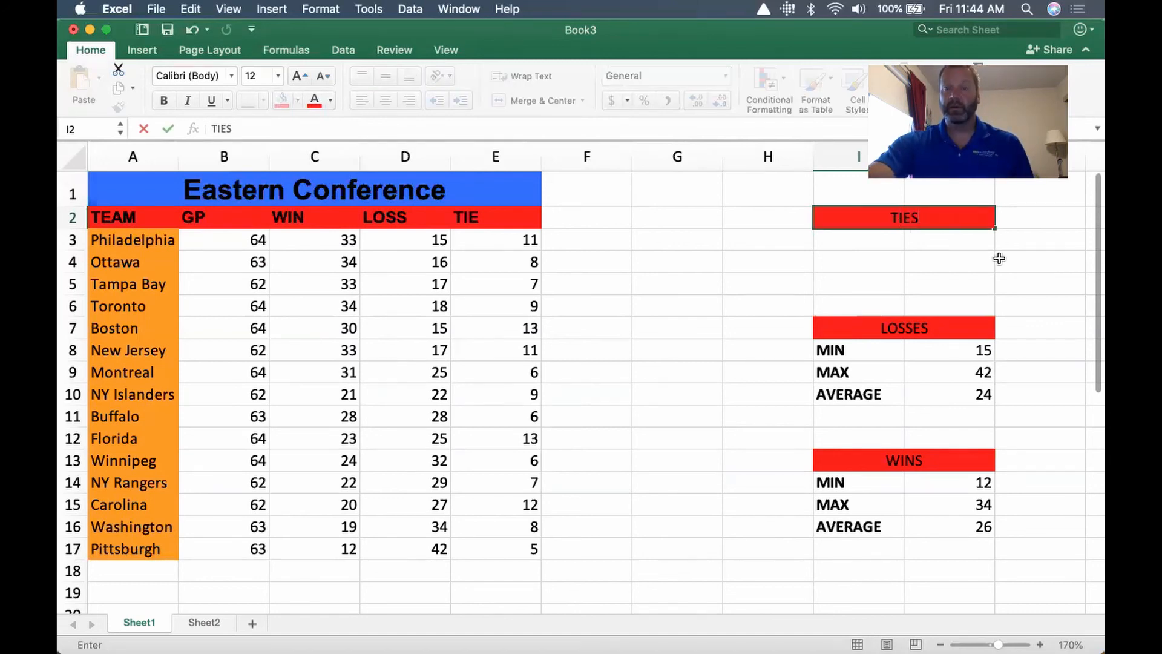
Enter the labels MIN, MAX and AVERAGE in cells I3 to I5 under the TIES heading
{"action": "left_click", "coordinate": [846, 243]}
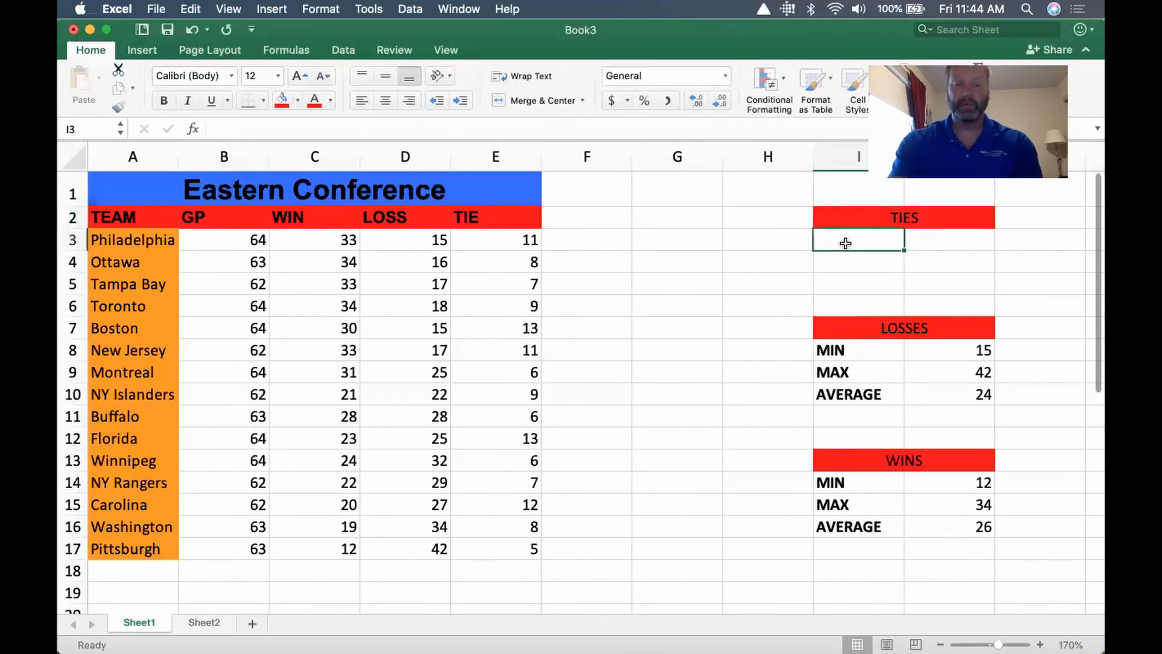
{"action": "type", "text": "MIN"}
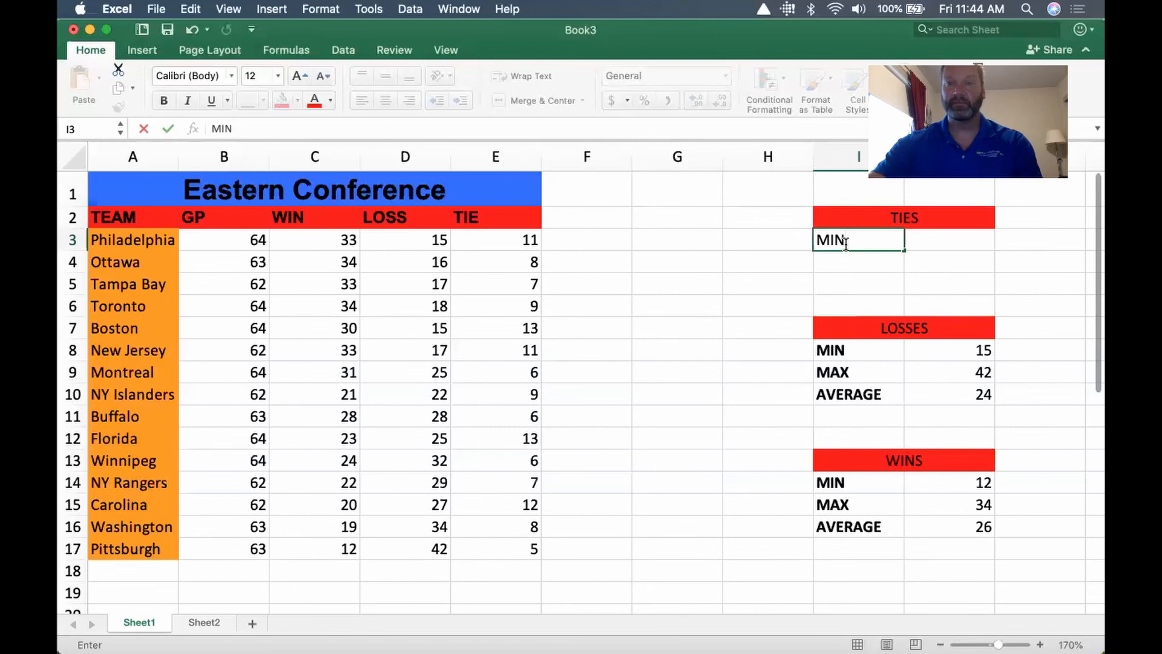
{"action": "key", "text": "Return"}
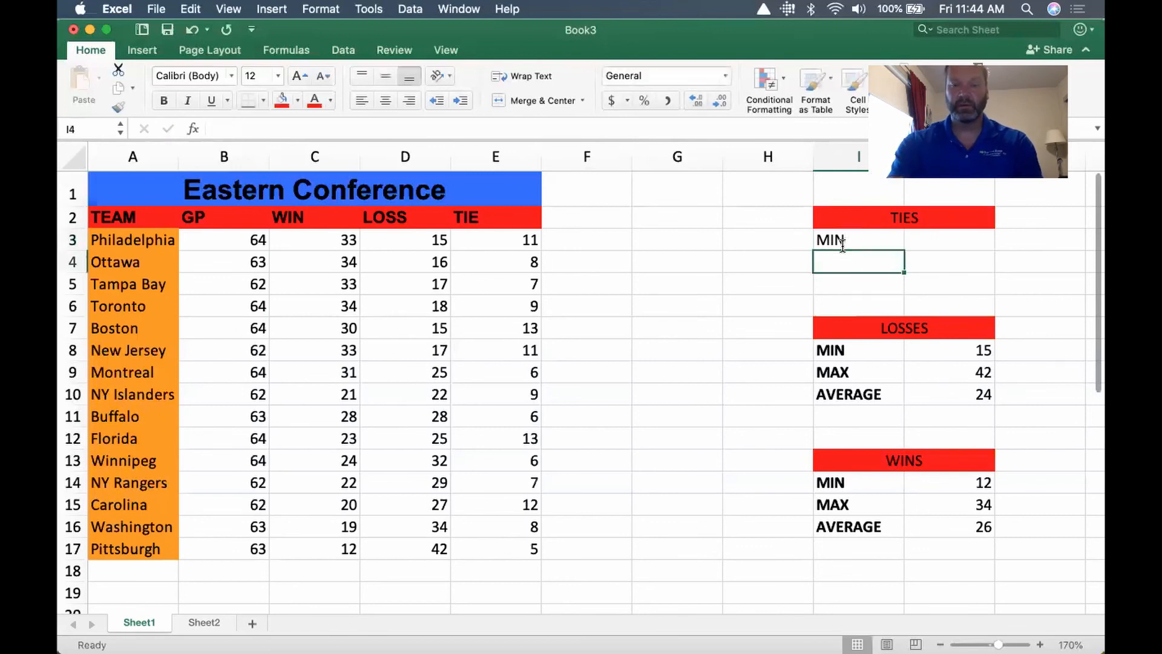
{"action": "type", "text": "MAX"}
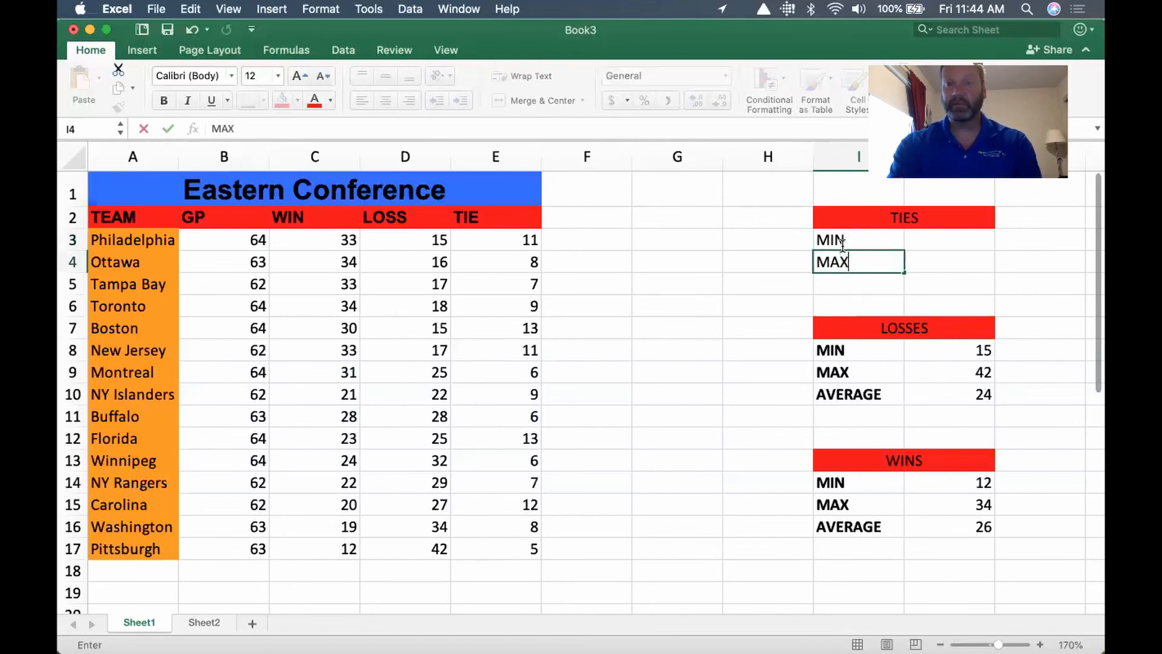
{"action": "key", "text": "Return"}
{"action": "type", "text": "AVERAGE"}
{"action": "key", "text": "Return"}
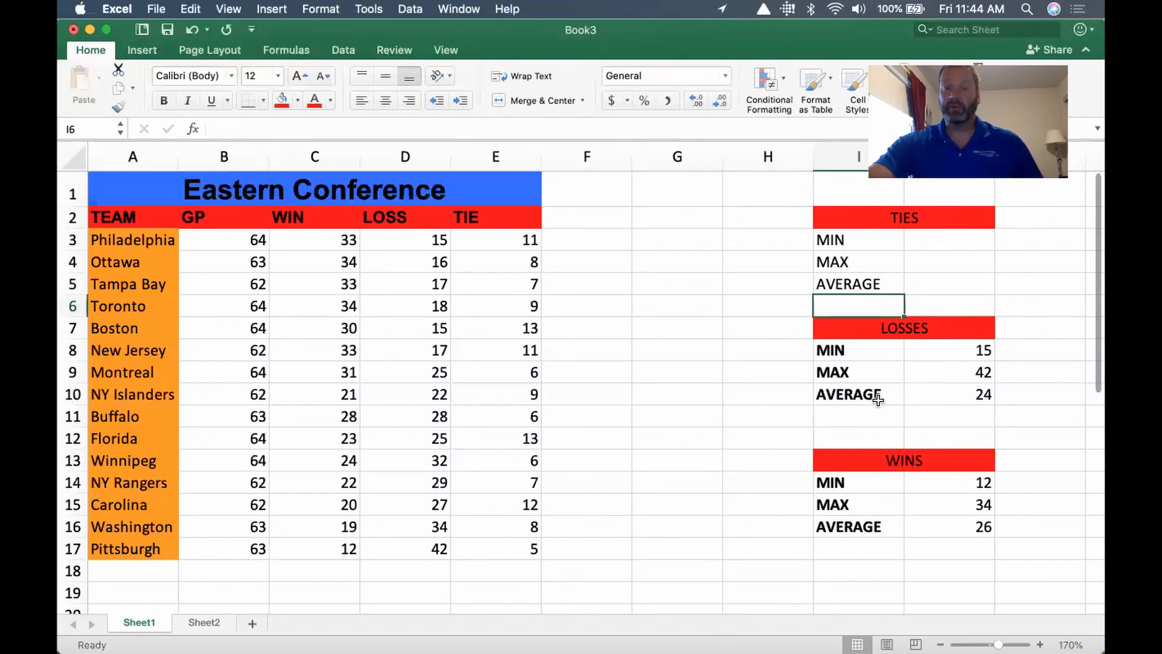
Make the MIN, MAX and AVERAGE labels in I3:I5 bold
{"action": "left_click", "coordinate": [857, 239]}
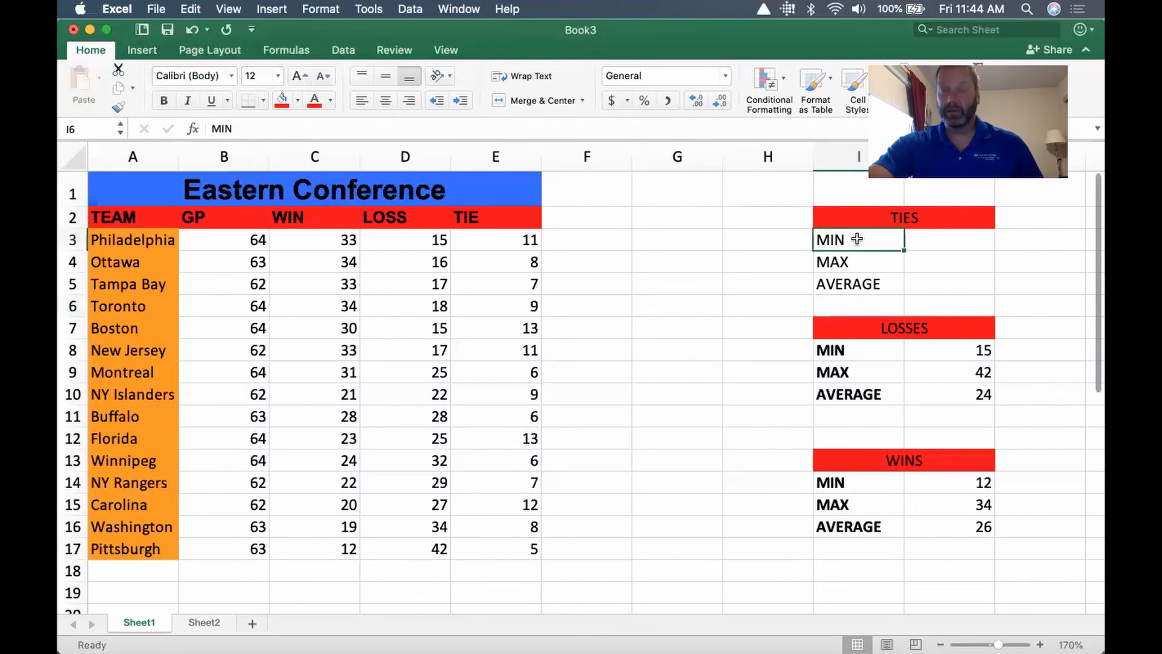
{"action": "left_click_drag", "start_coordinate": [857, 239], "coordinate": [860, 284]}
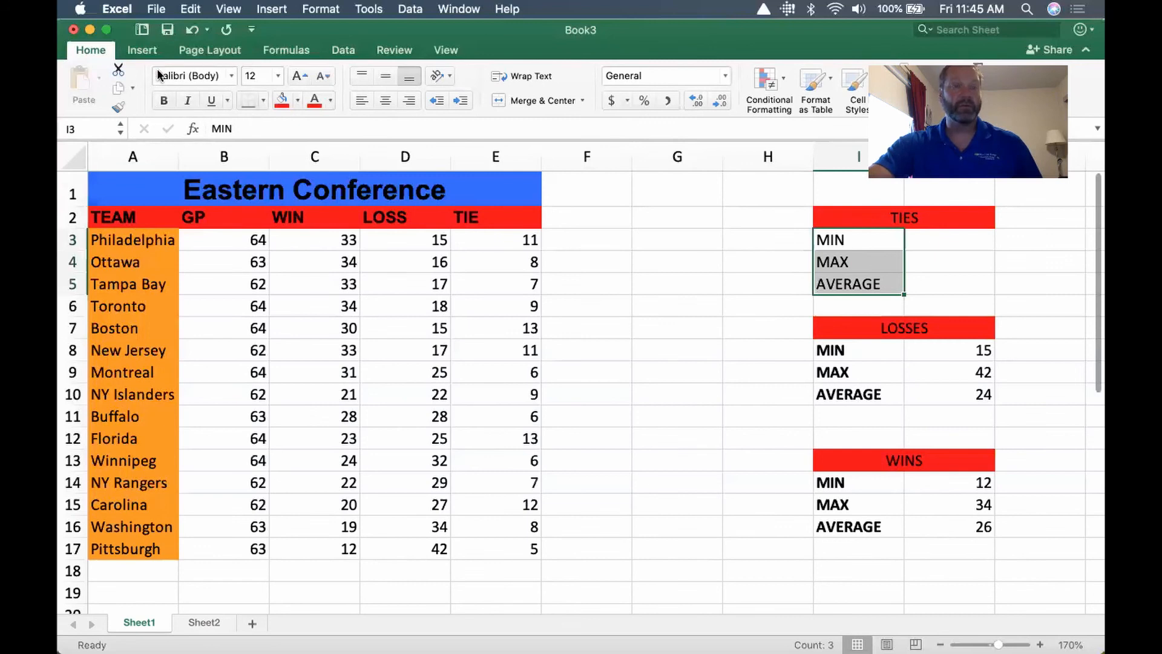
{"action": "left_click", "coordinate": [163, 101]}
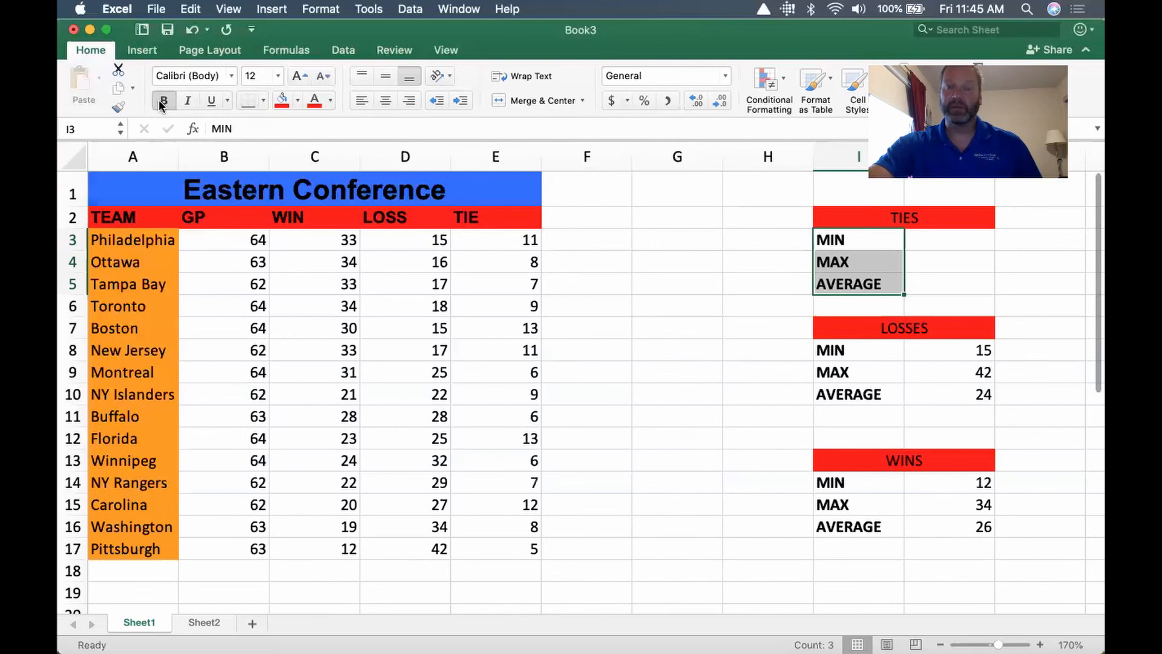